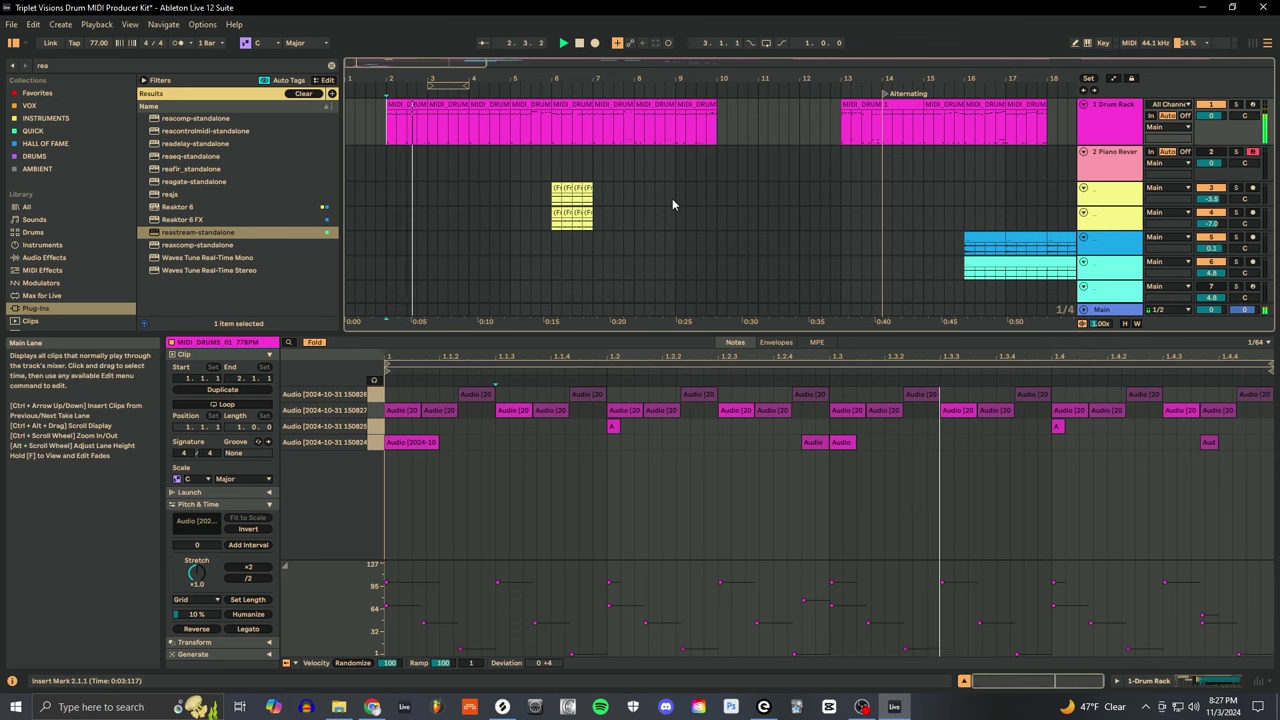
# - Preview the bar-3, bar-4, MIDI_DRUMS_02 and MIDI_DRUMS_06 clips, then return to MIDI_DRUMS_01
pyautogui.click(456, 104)
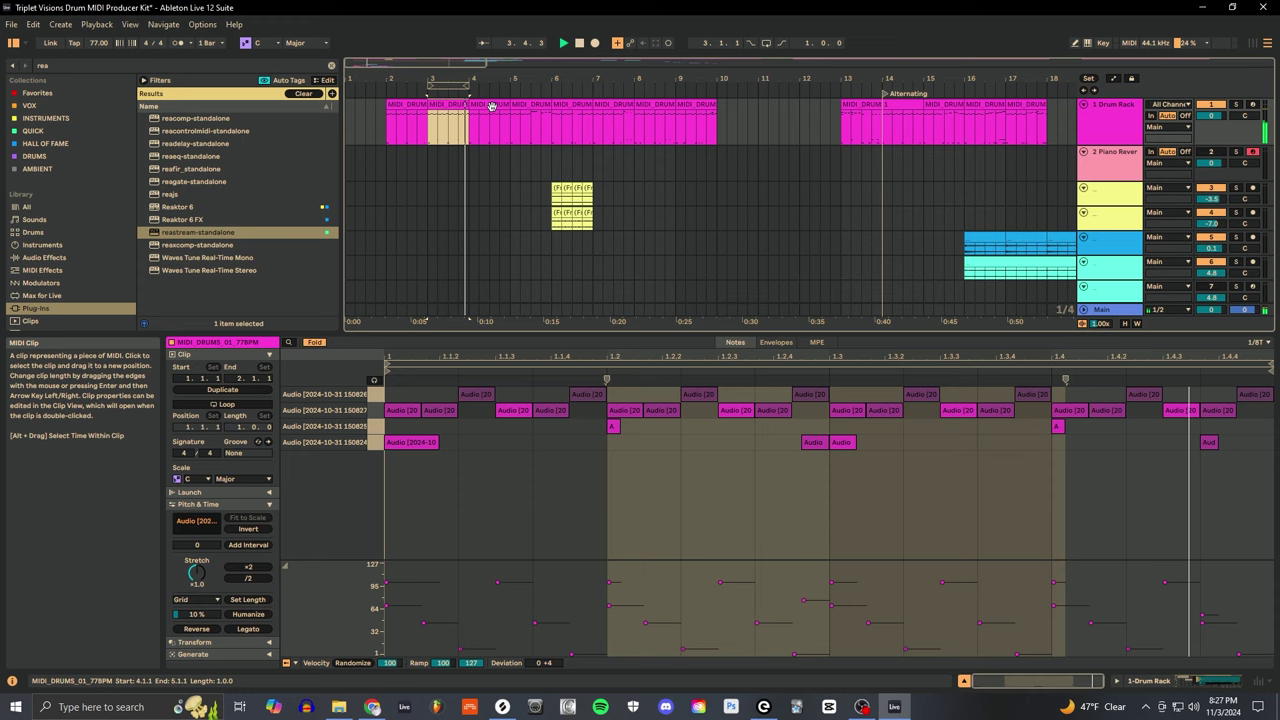
pyautogui.click(491, 106)
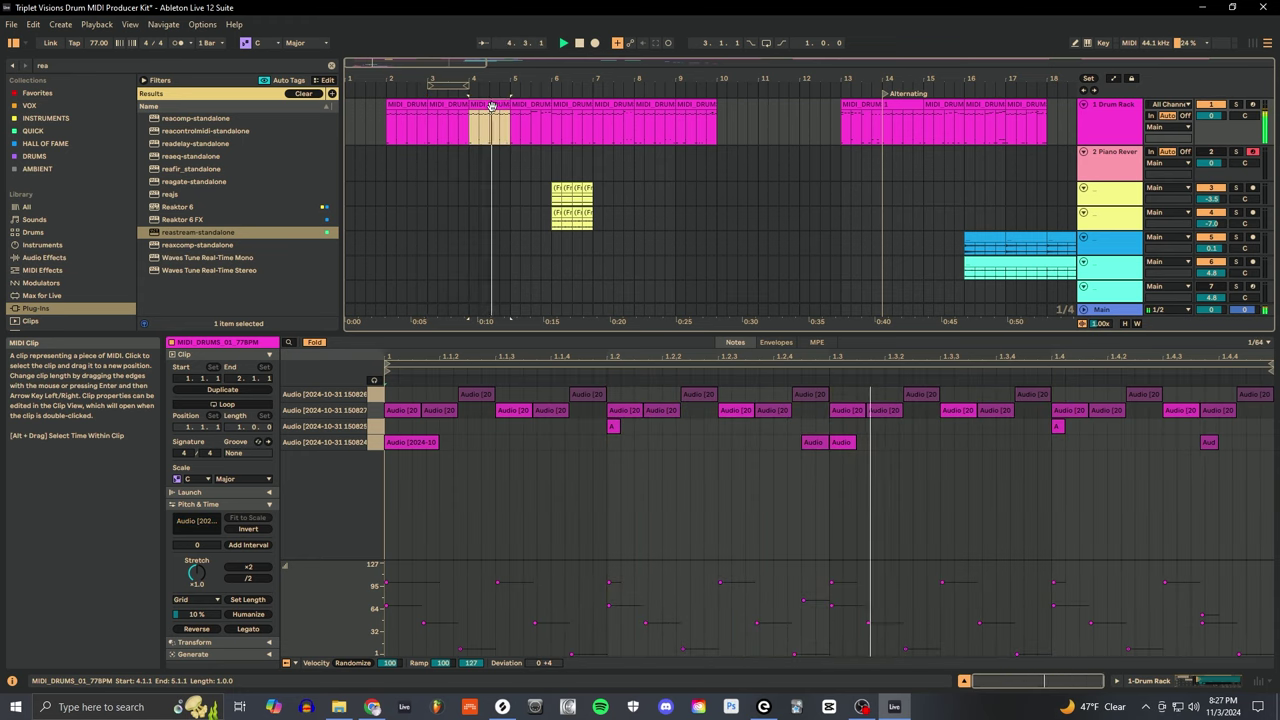
pyautogui.click(524, 106)
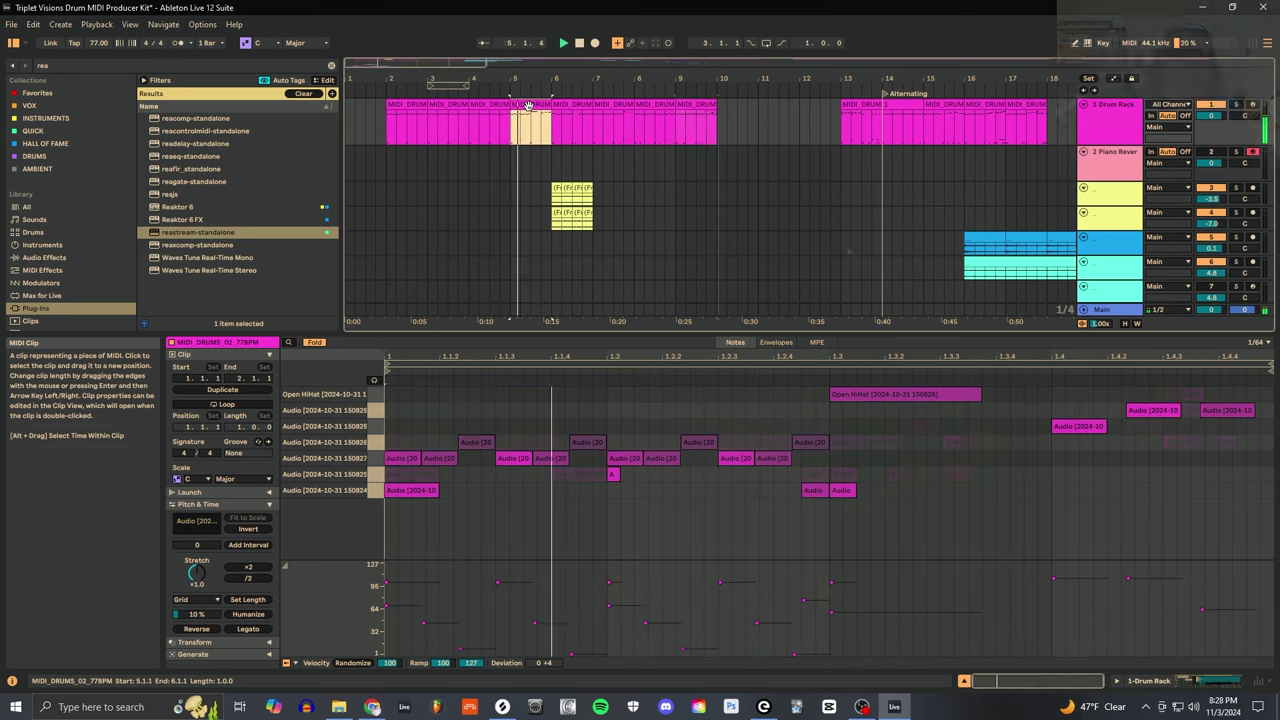
pyautogui.press('Right')
pyautogui.press('Right')
pyautogui.press('Right')
pyautogui.press('Right')
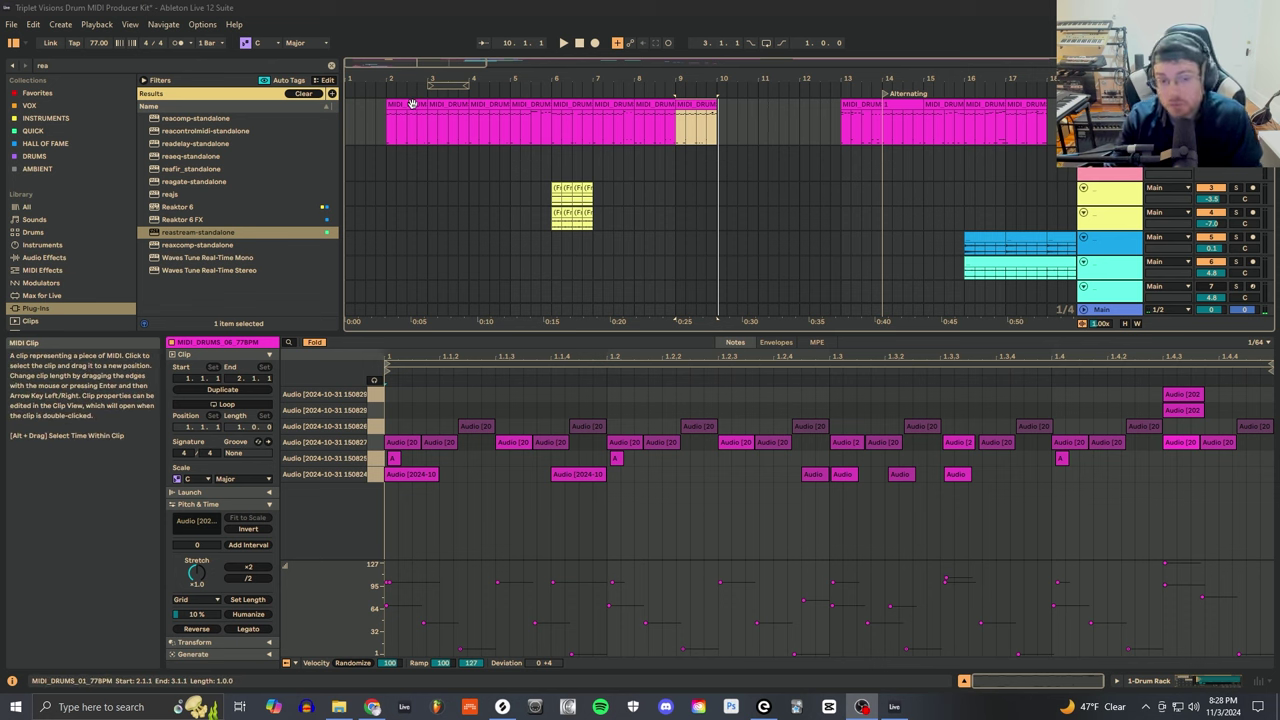
pyautogui.click(411, 104)
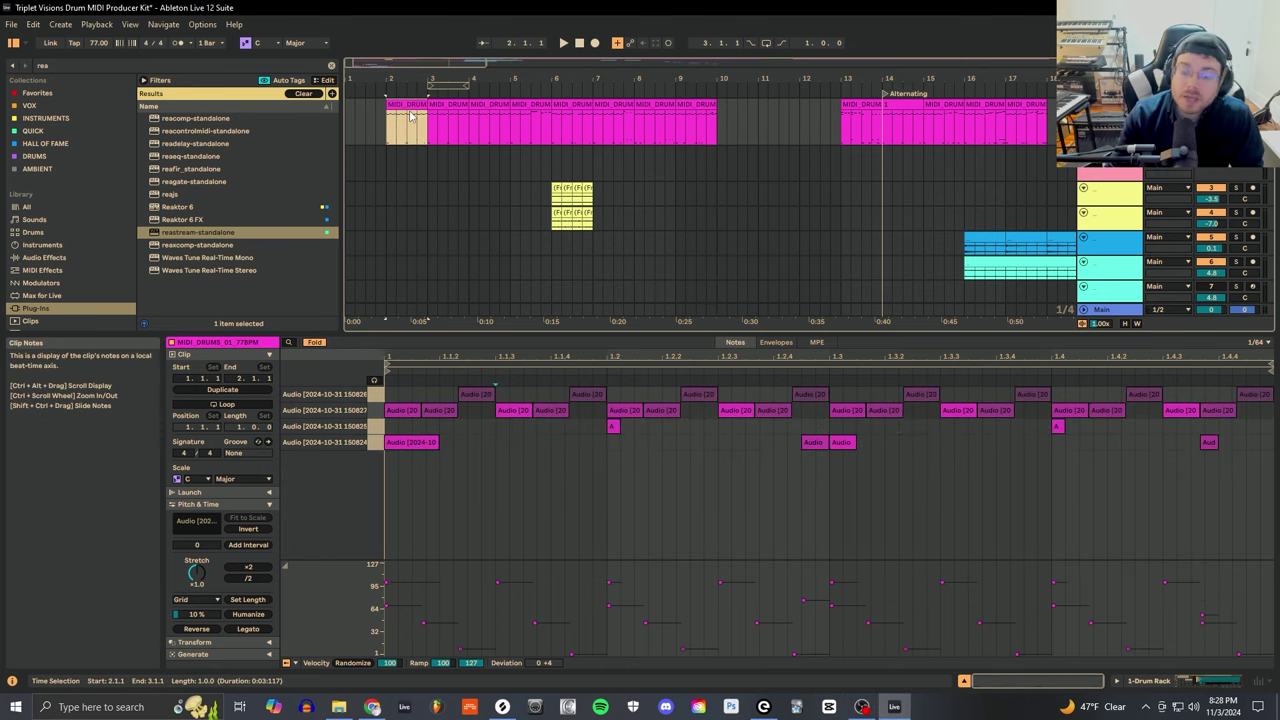
# - Enlarge the note editor and widen its grid spacing step by step with Ctrl+2
pyautogui.moveTo(549, 335); pyautogui.dragTo(549, 317)
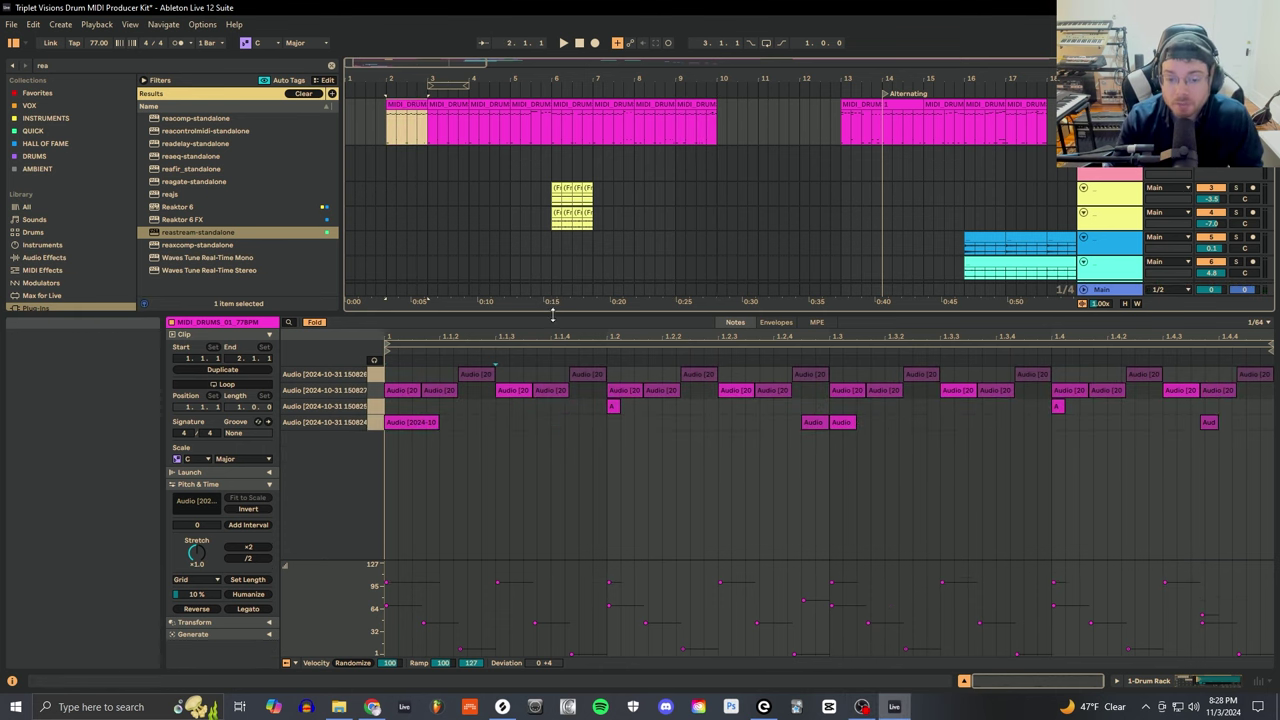
pyautogui.click(585, 423)
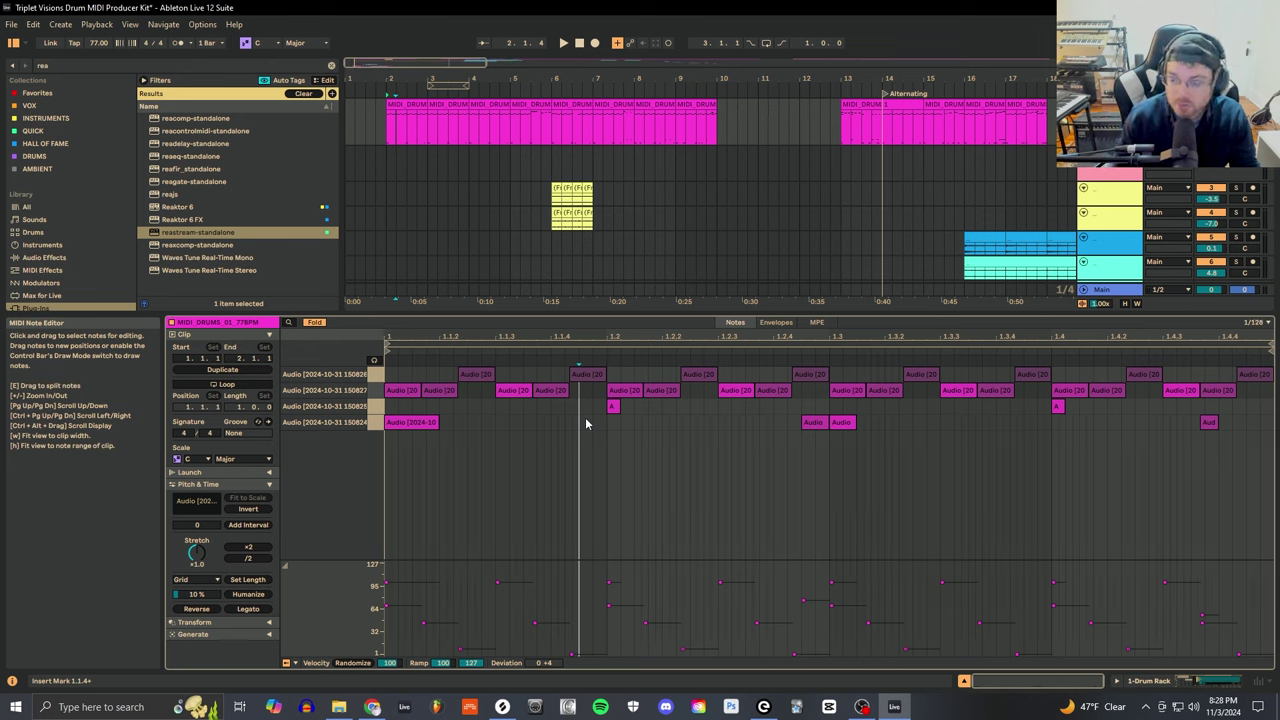
pyautogui.hotkey('ctrl', '2')
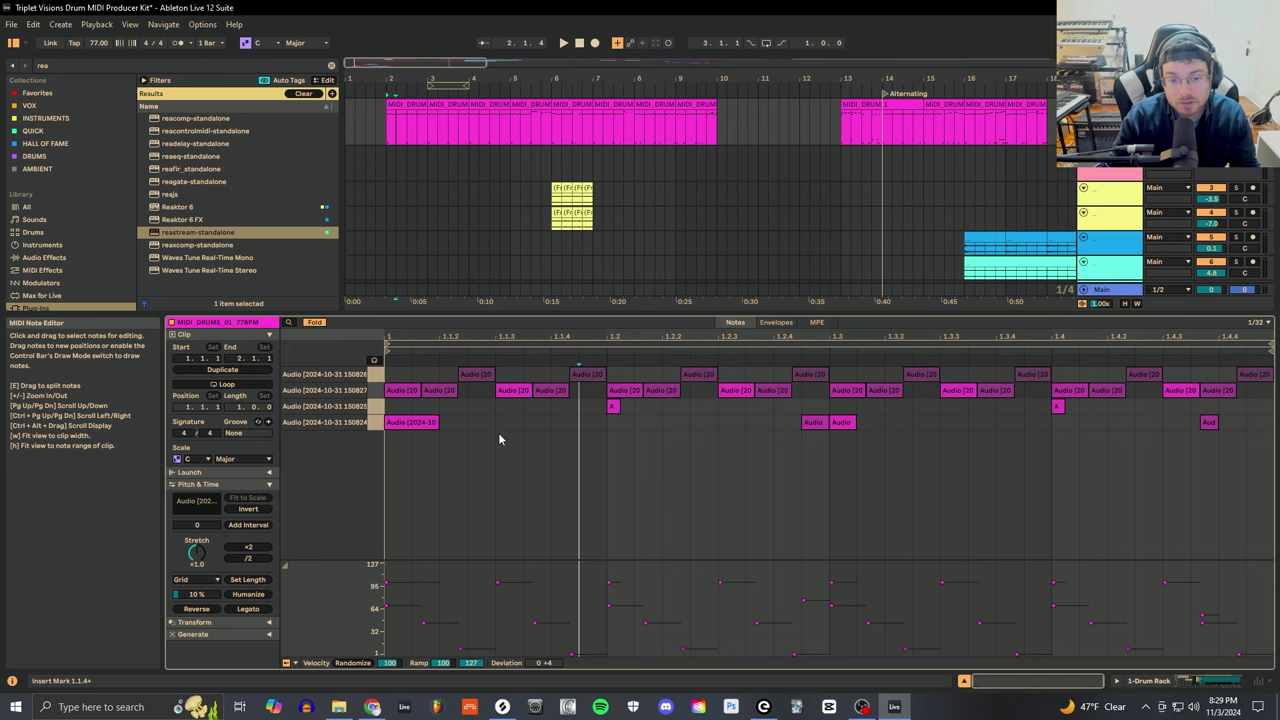
pyautogui.hotkey('ctrl', '2')
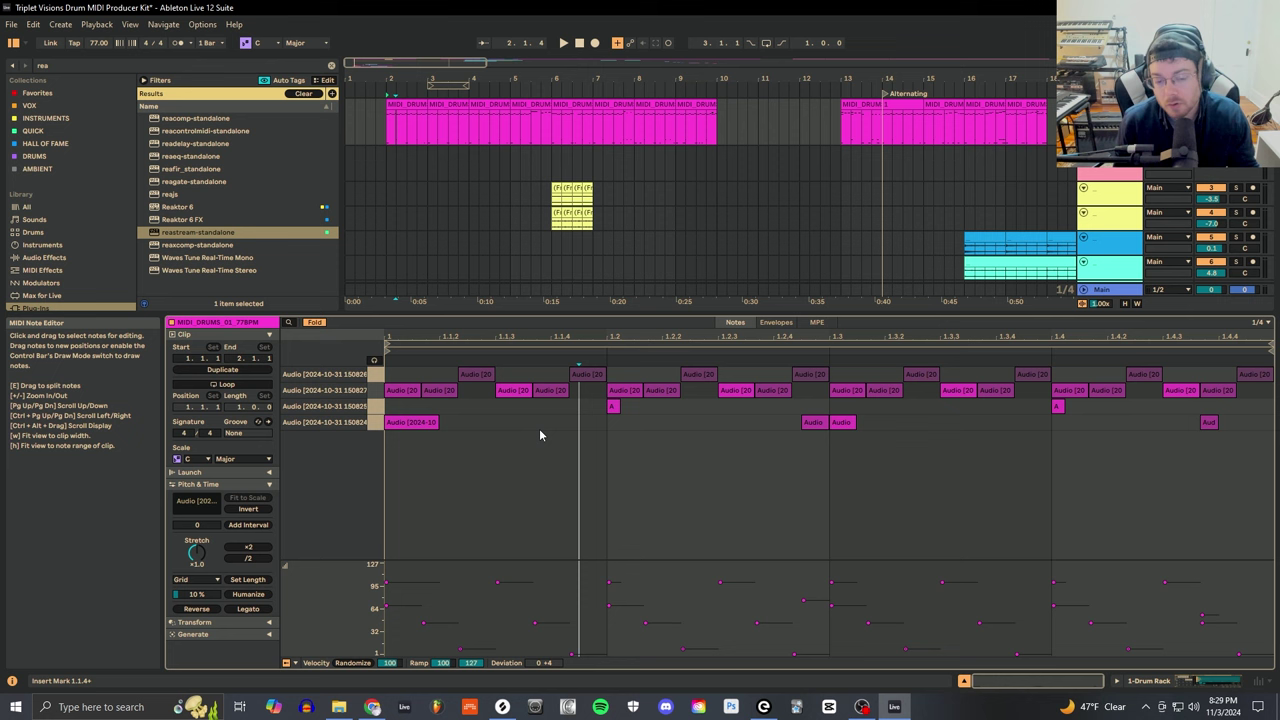
# - Set the note grid to 1/16, then 1/16T triplets, toggling the grid off and on again
pyautogui.hotkey('ctrl', '1')
pyautogui.hotkey('ctrl', '1')
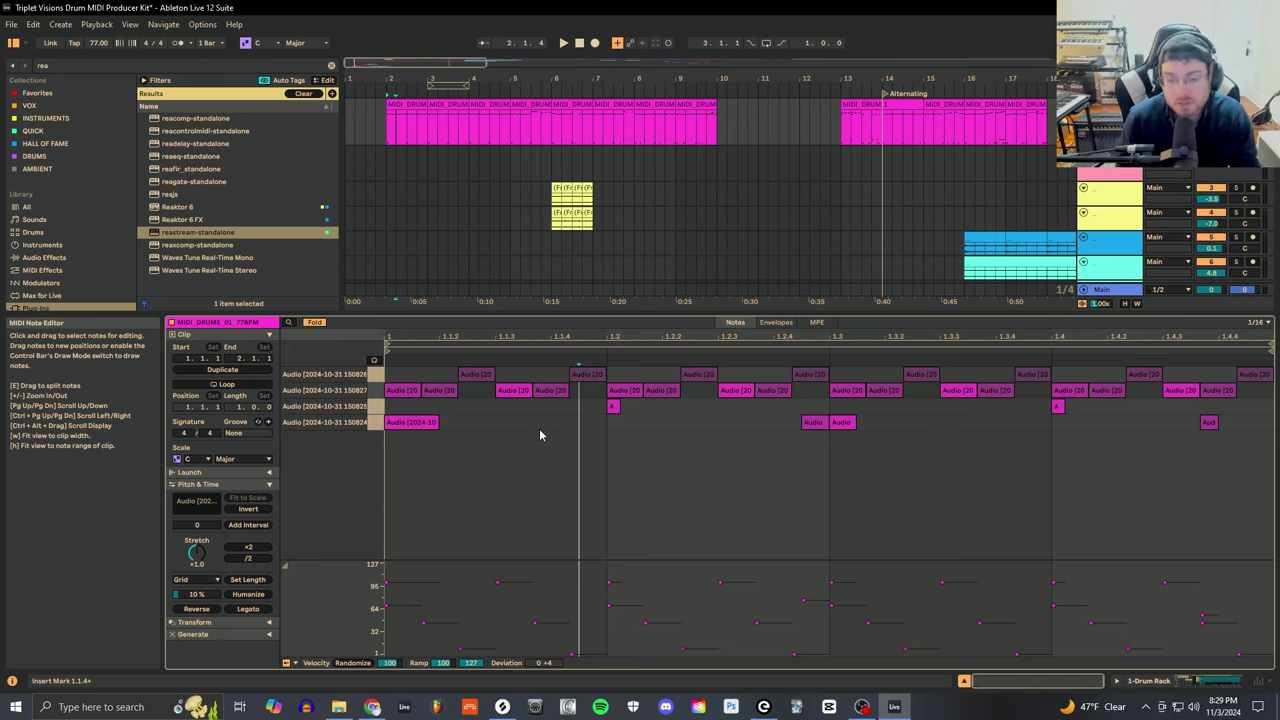
pyautogui.click(559, 391)
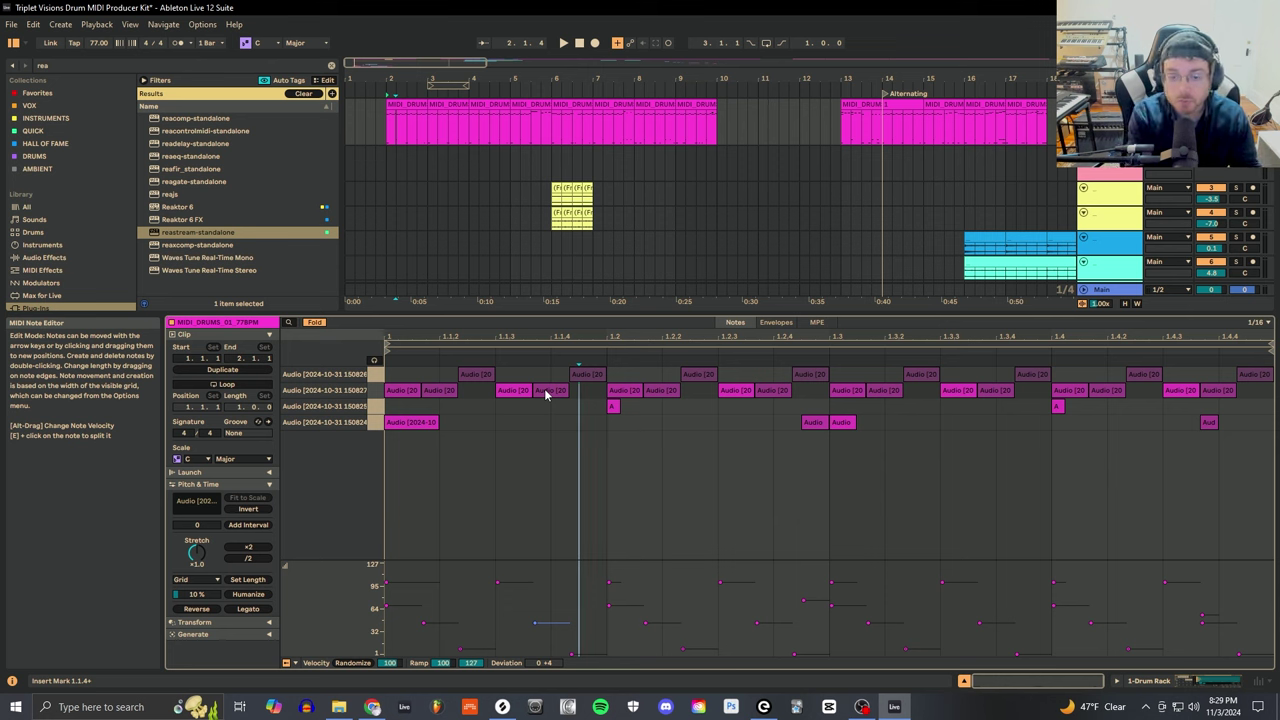
pyautogui.hotkey('ctrl', '3')
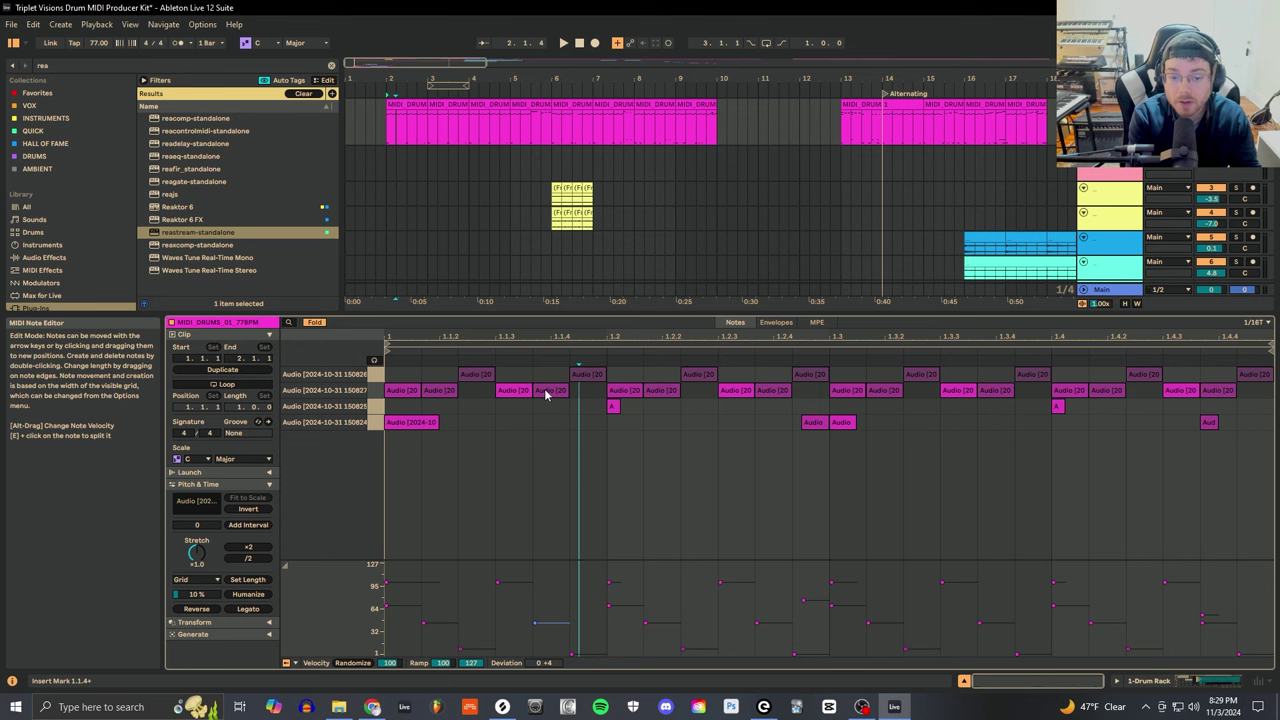
pyautogui.hotkey('ctrl', '4')
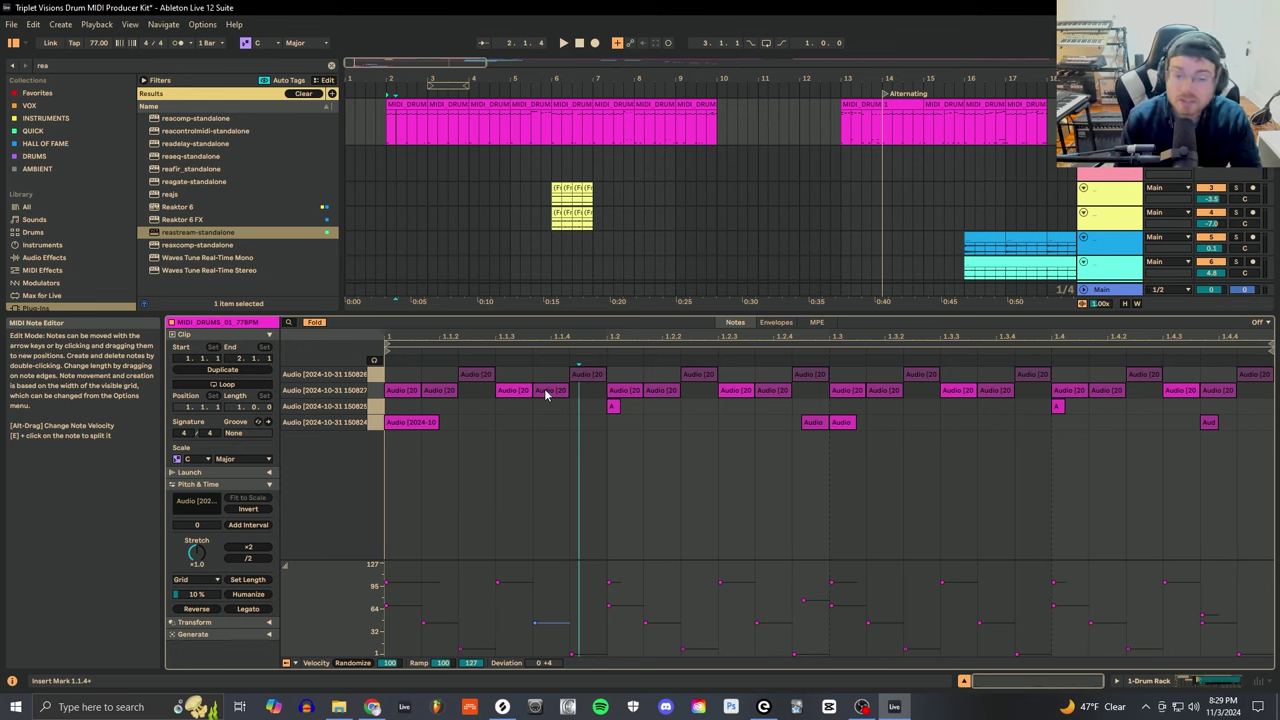
pyautogui.hotkey('ctrl', '4')
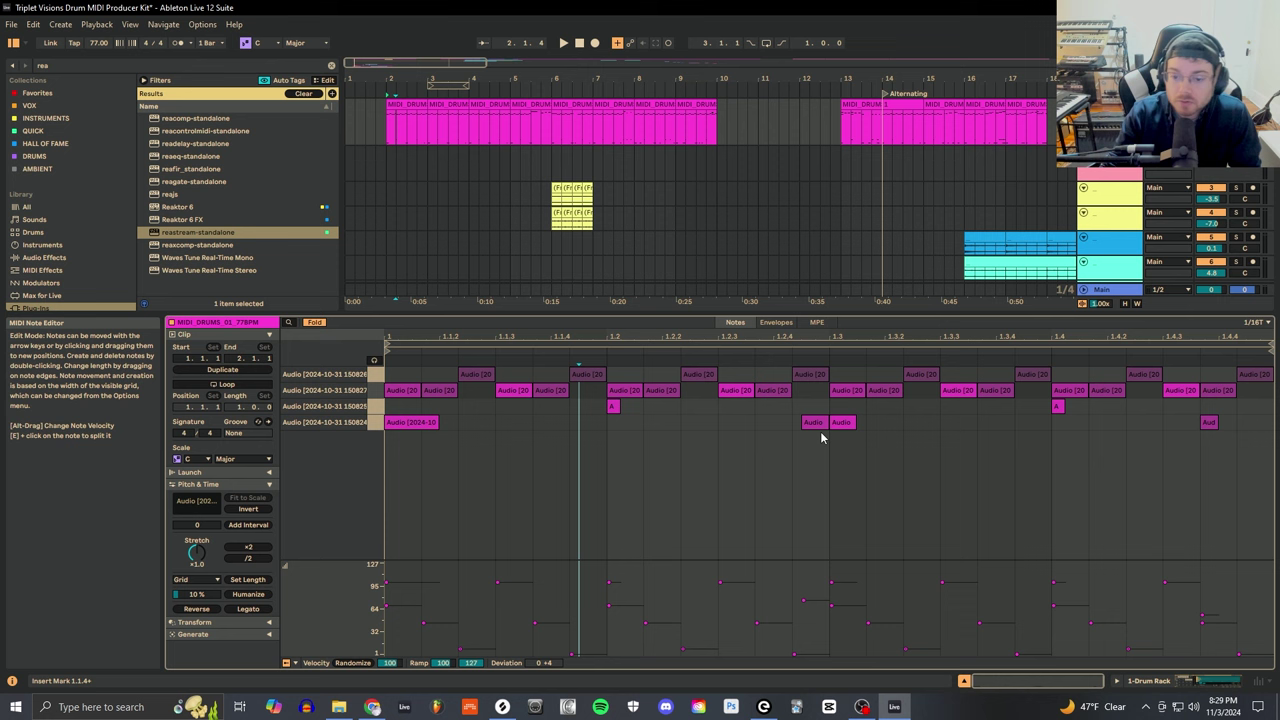
# - Loop MIDI_DRUMS_01's bar, play it, and select all notes in the top pad row
pyautogui.click(378, 380)
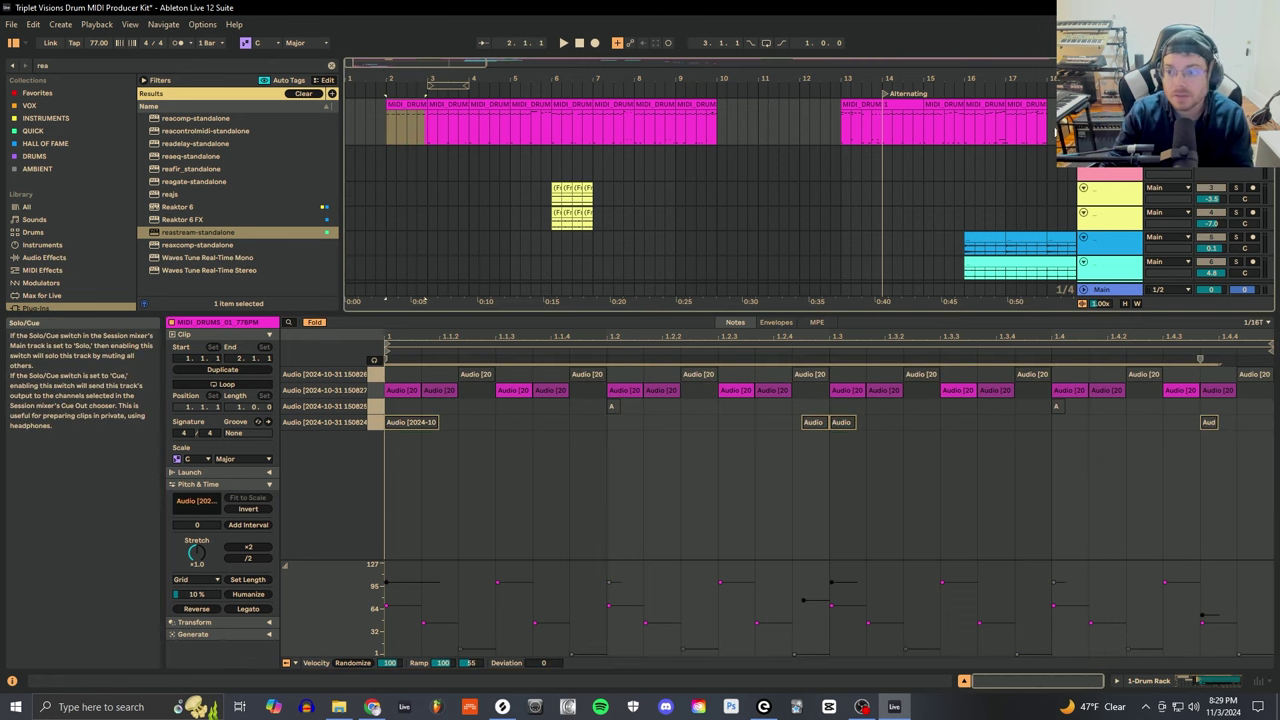
pyautogui.hotkey('ctrl', 'l')
pyautogui.press('space')
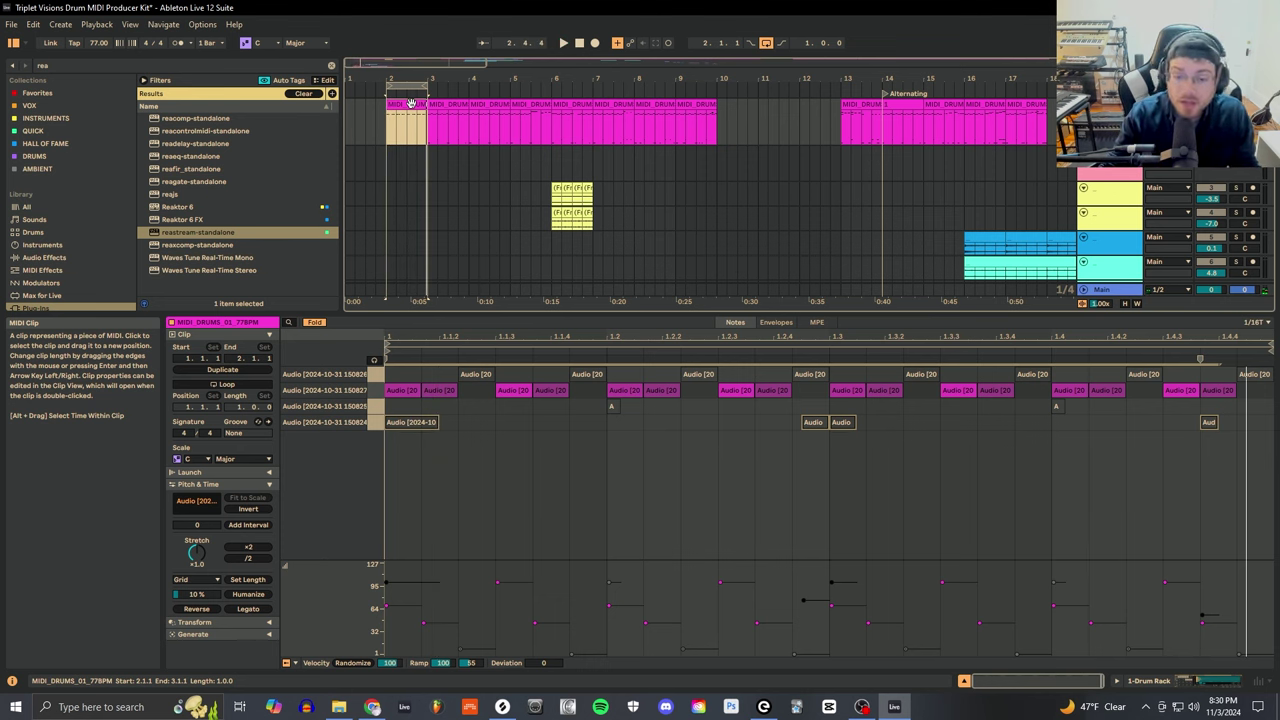
pyautogui.click(424, 394)
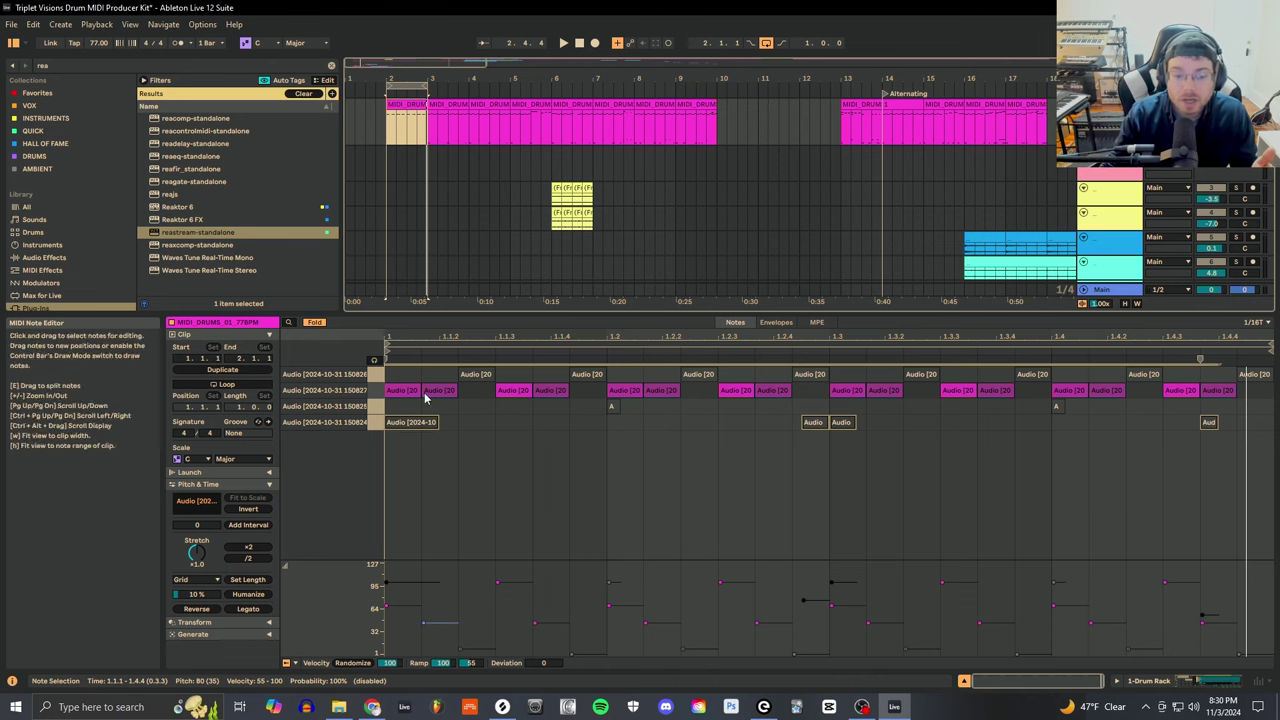
pyautogui.click(377, 377)
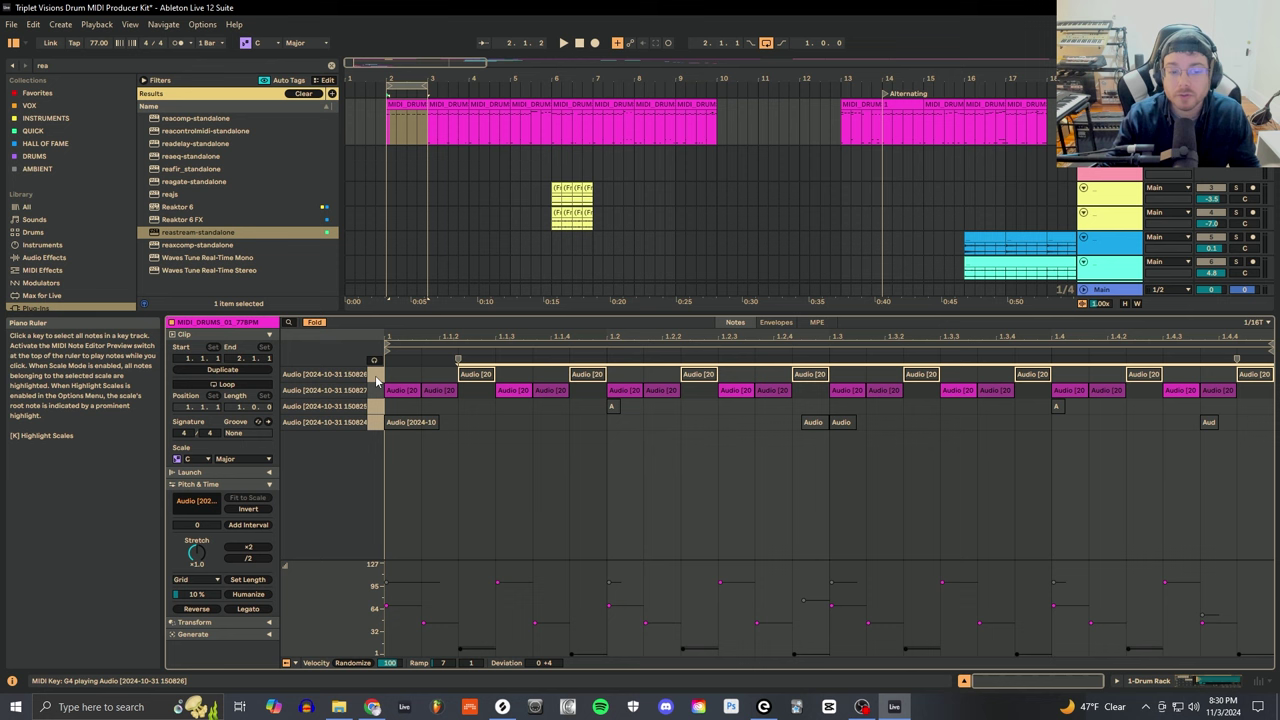
pyautogui.click(377, 381)
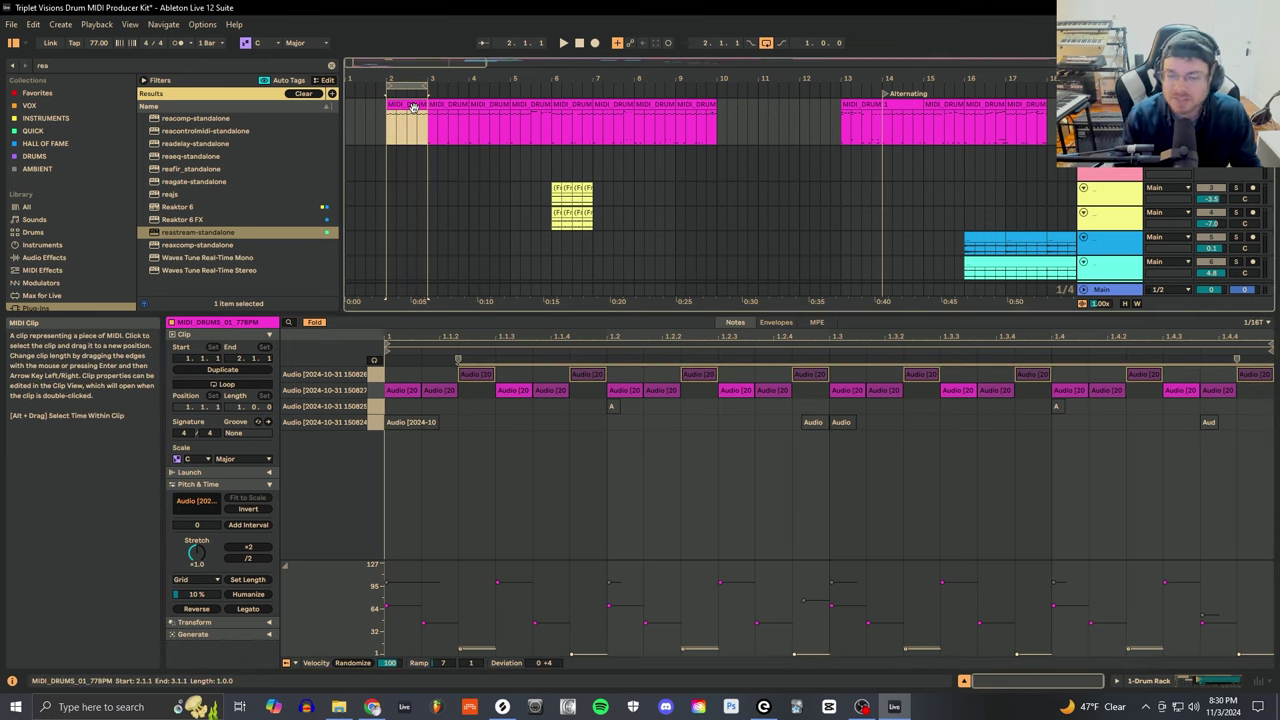
pyautogui.press('space')
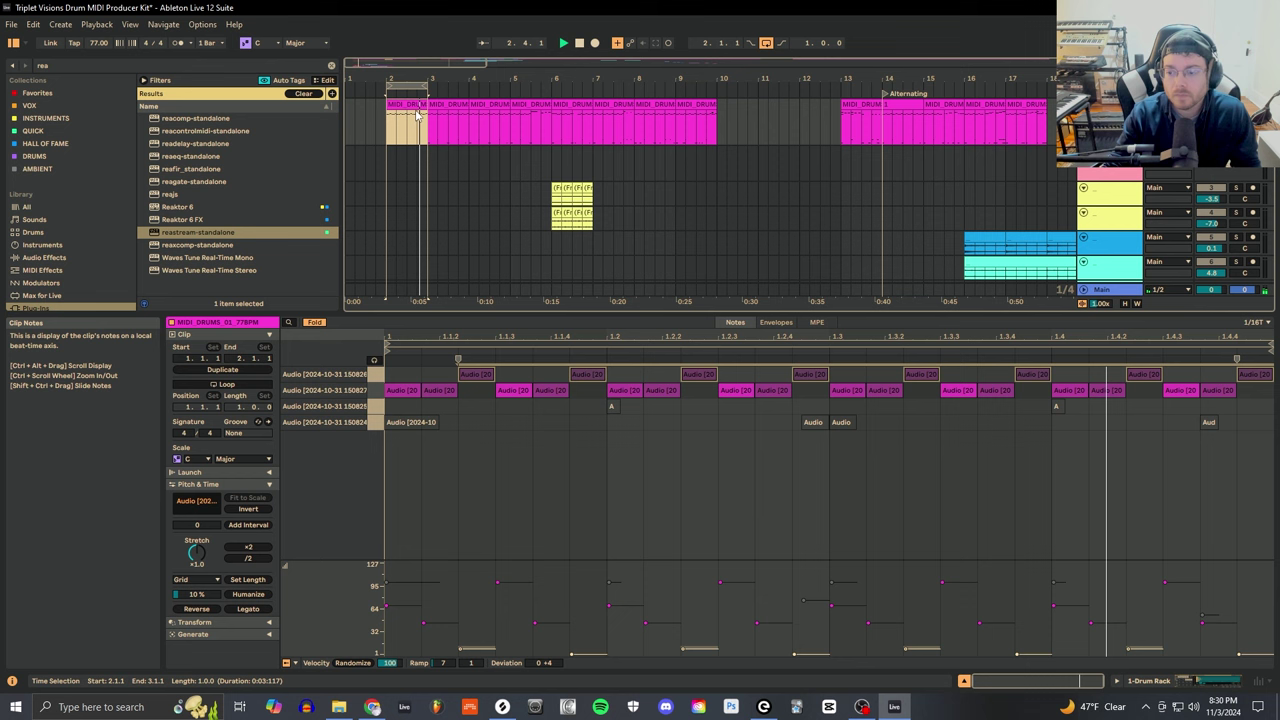
pyautogui.press('space')
# - Play MIDI_DRUMS_01 from the start, then stop with the insert point at 1.1.2
pyautogui.click(372, 426)
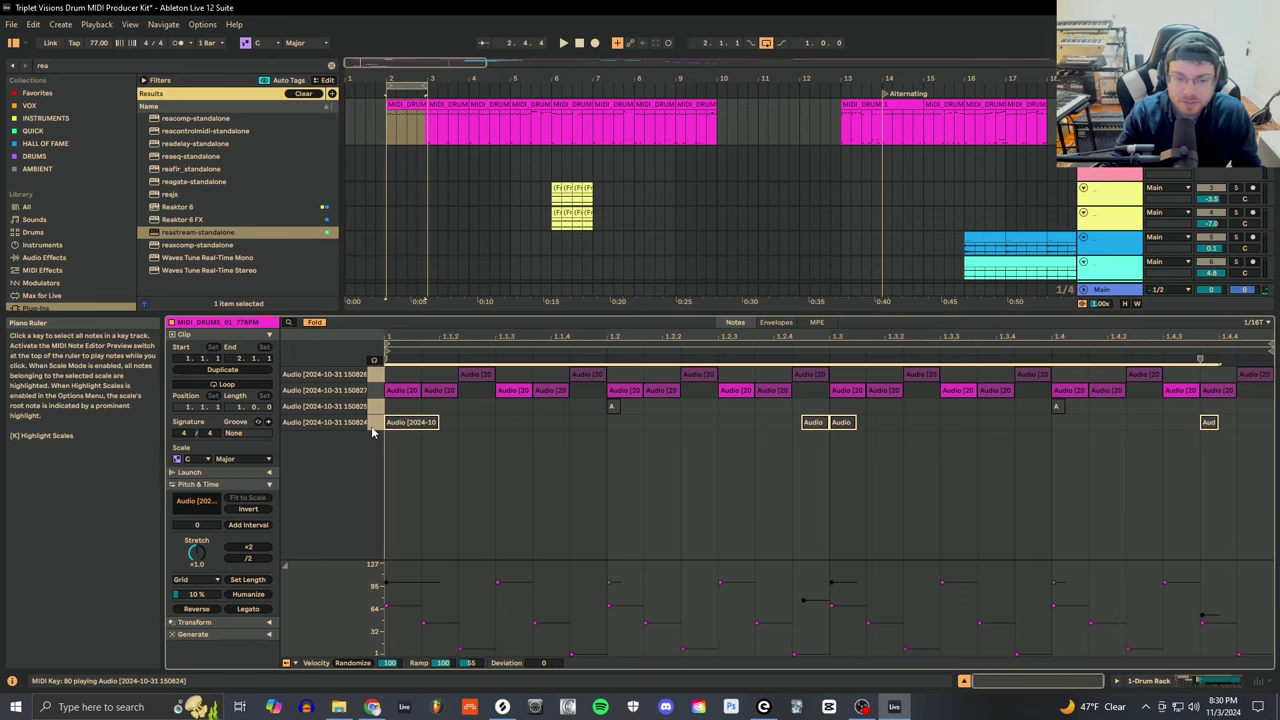
pyautogui.click(408, 105)
pyautogui.press('space')
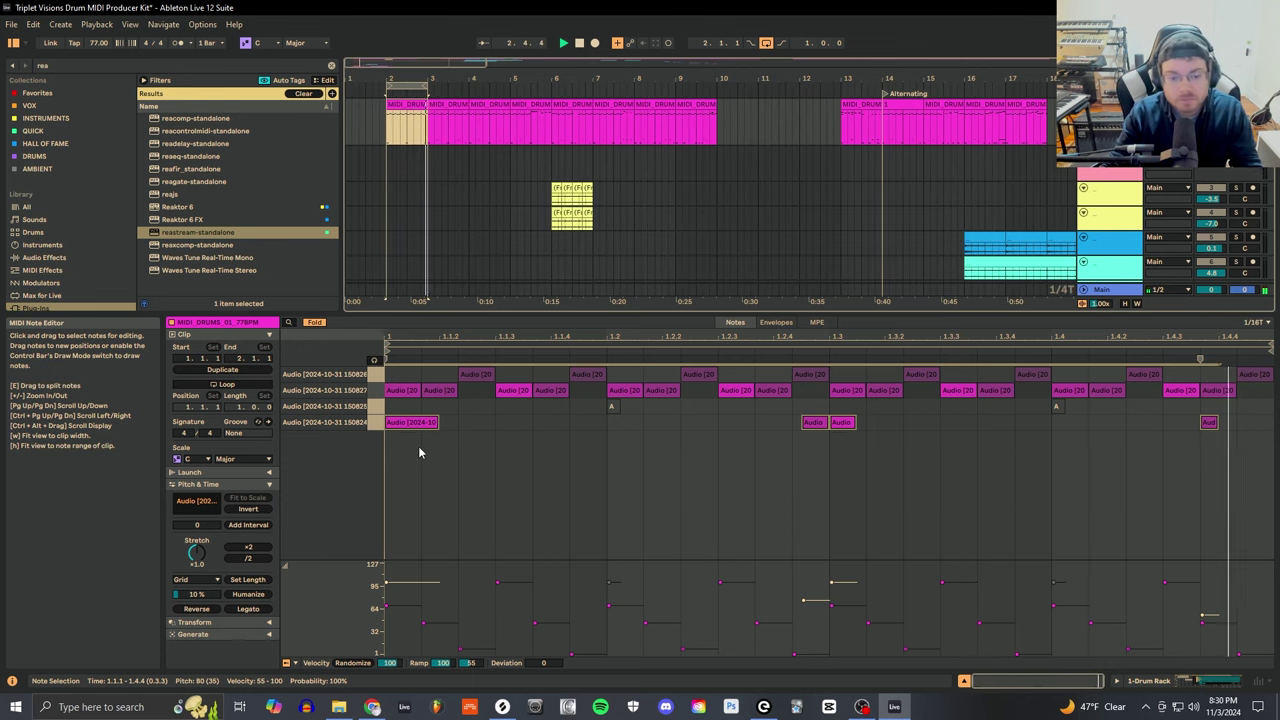
pyautogui.click(451, 443)
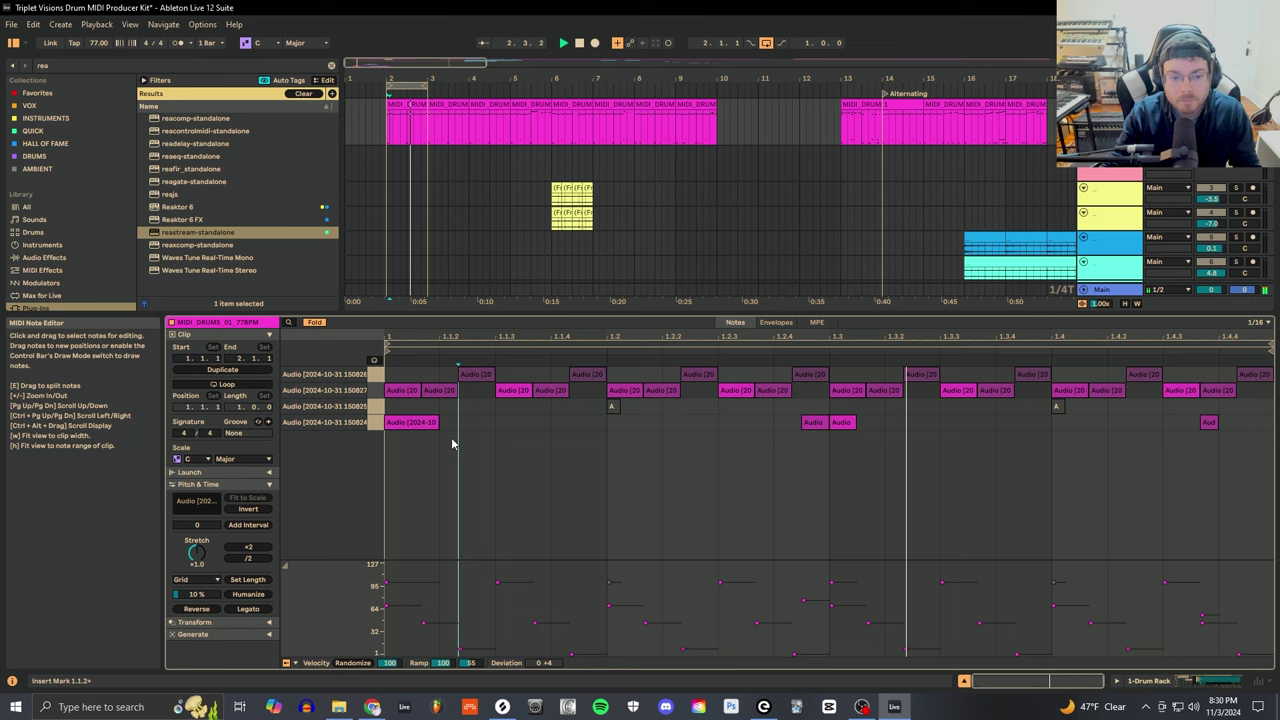
pyautogui.press('space')
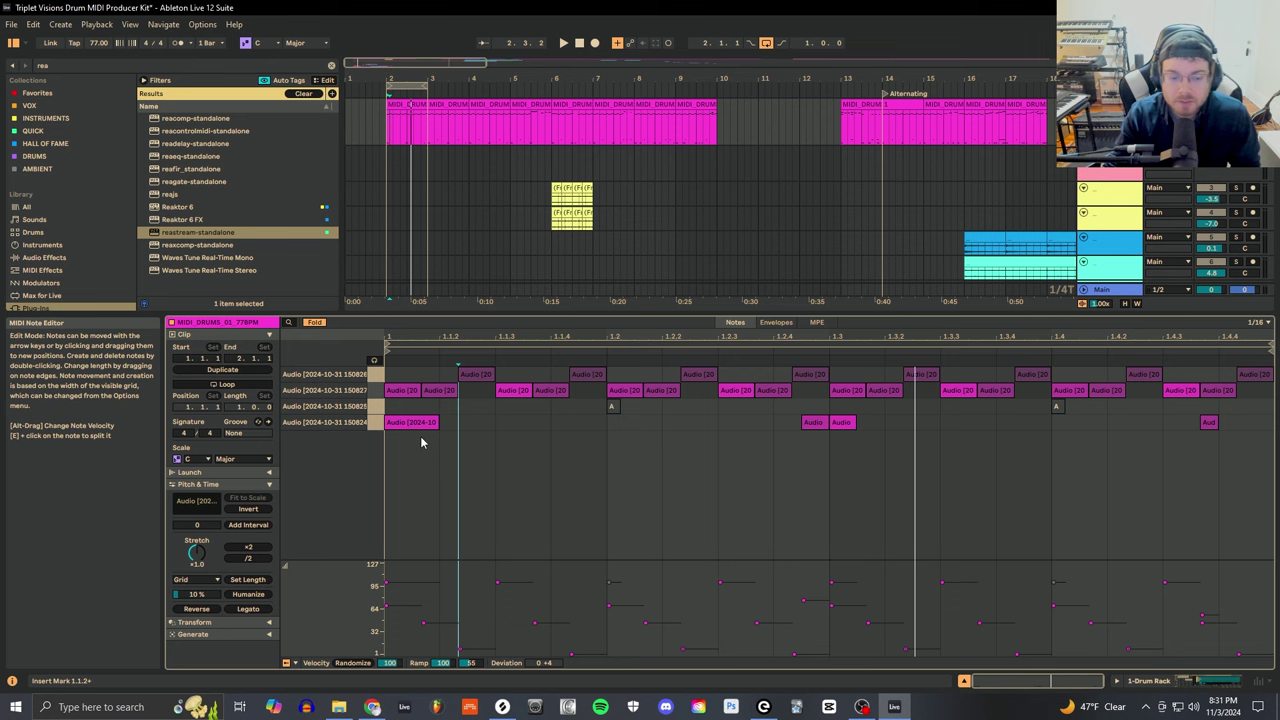
# - Select the bottom-row and 150825-row notes and play the clip again
pyautogui.click(842, 422)
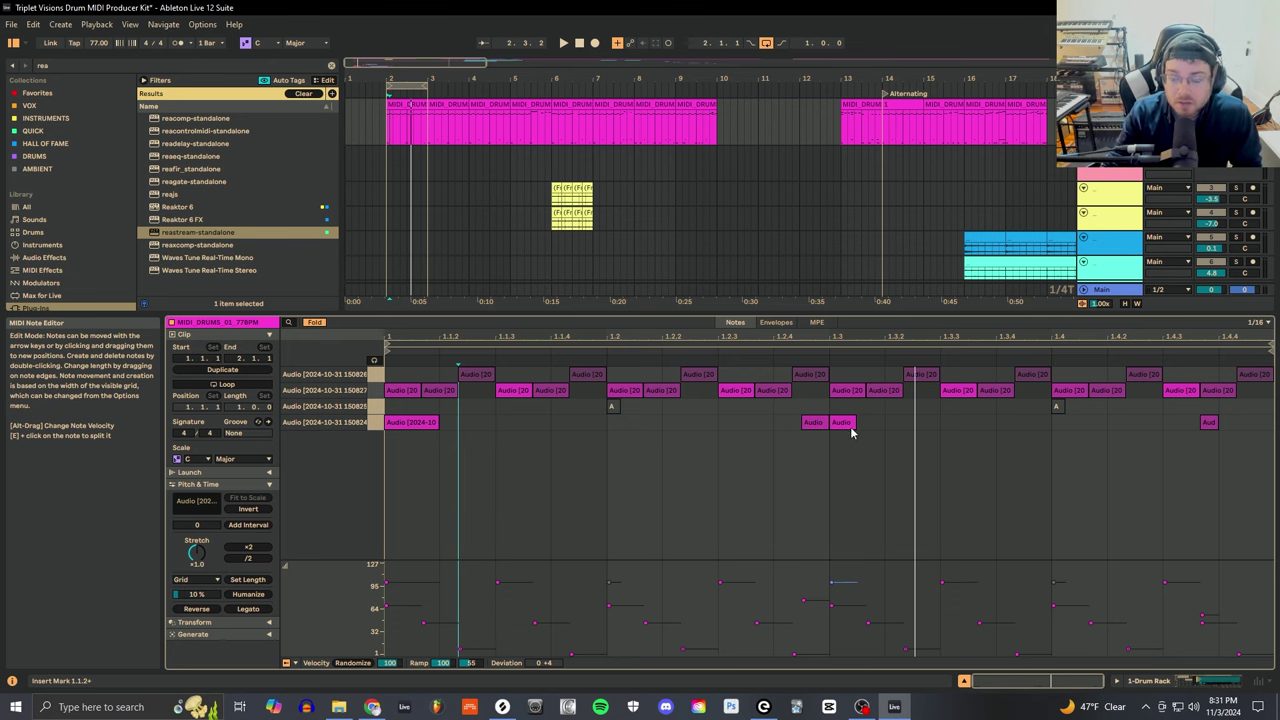
pyautogui.click(1209, 422)
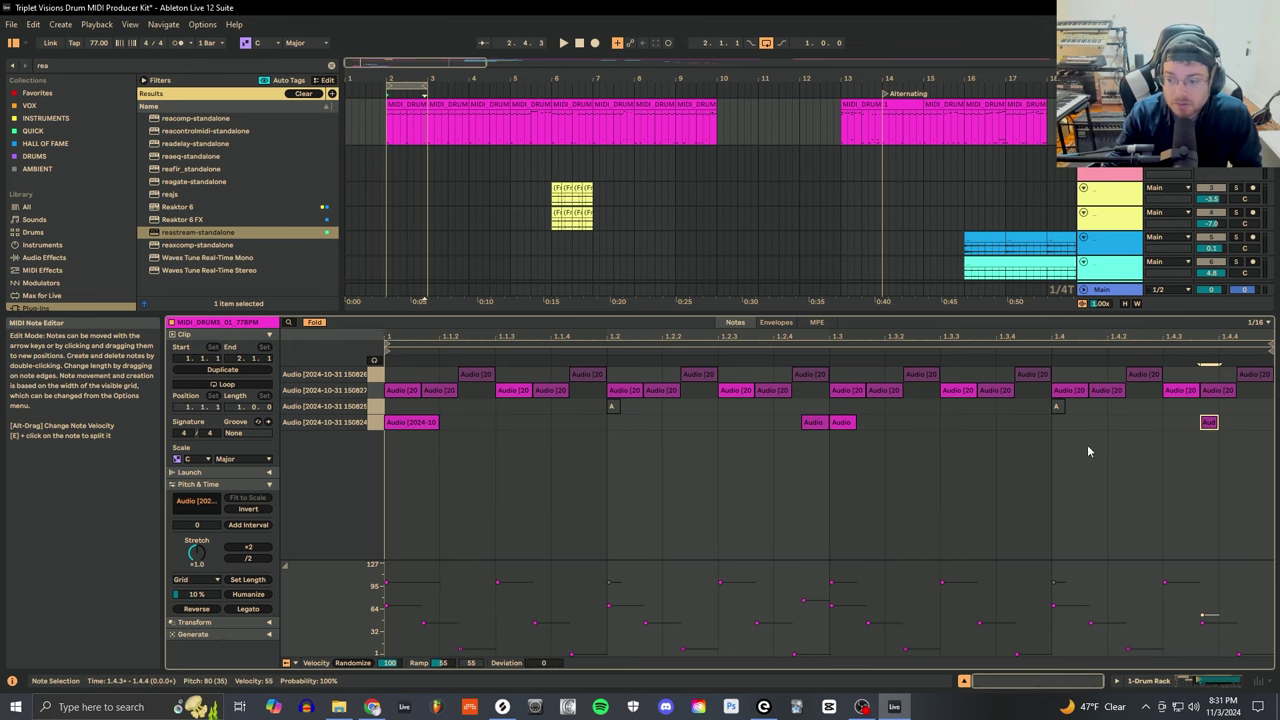
pyautogui.click(418, 428)
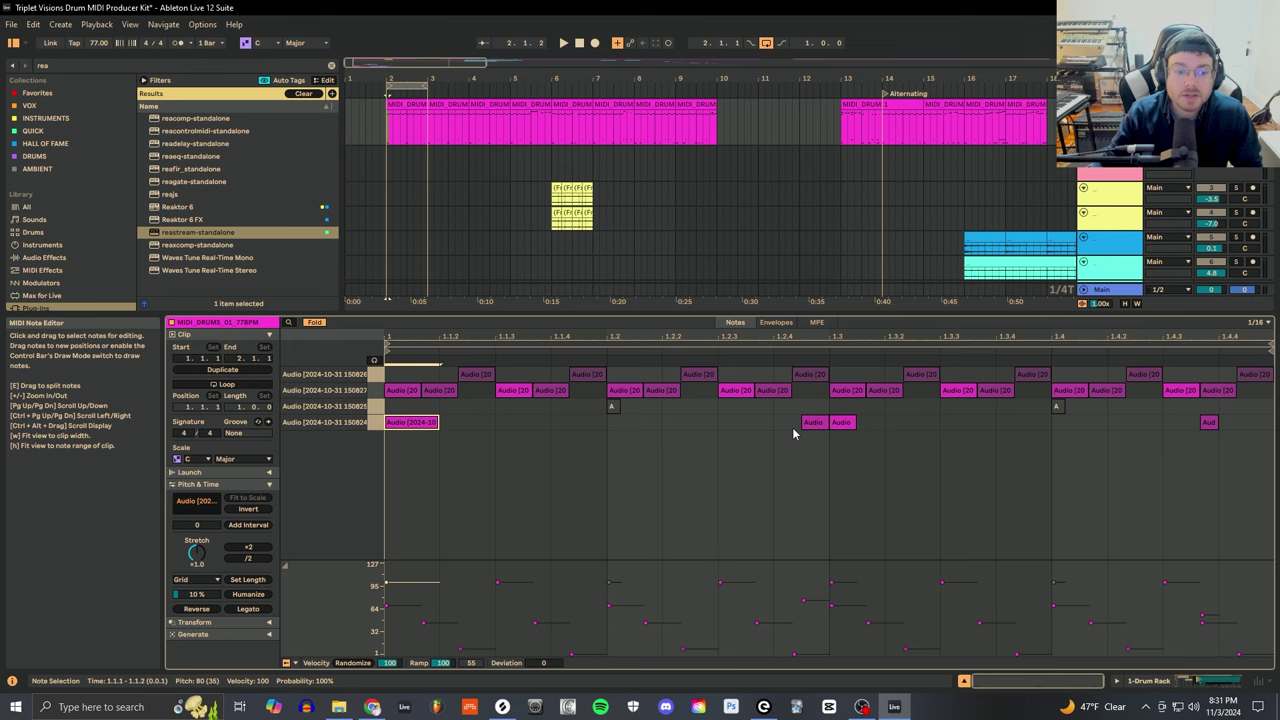
pyautogui.click(378, 408)
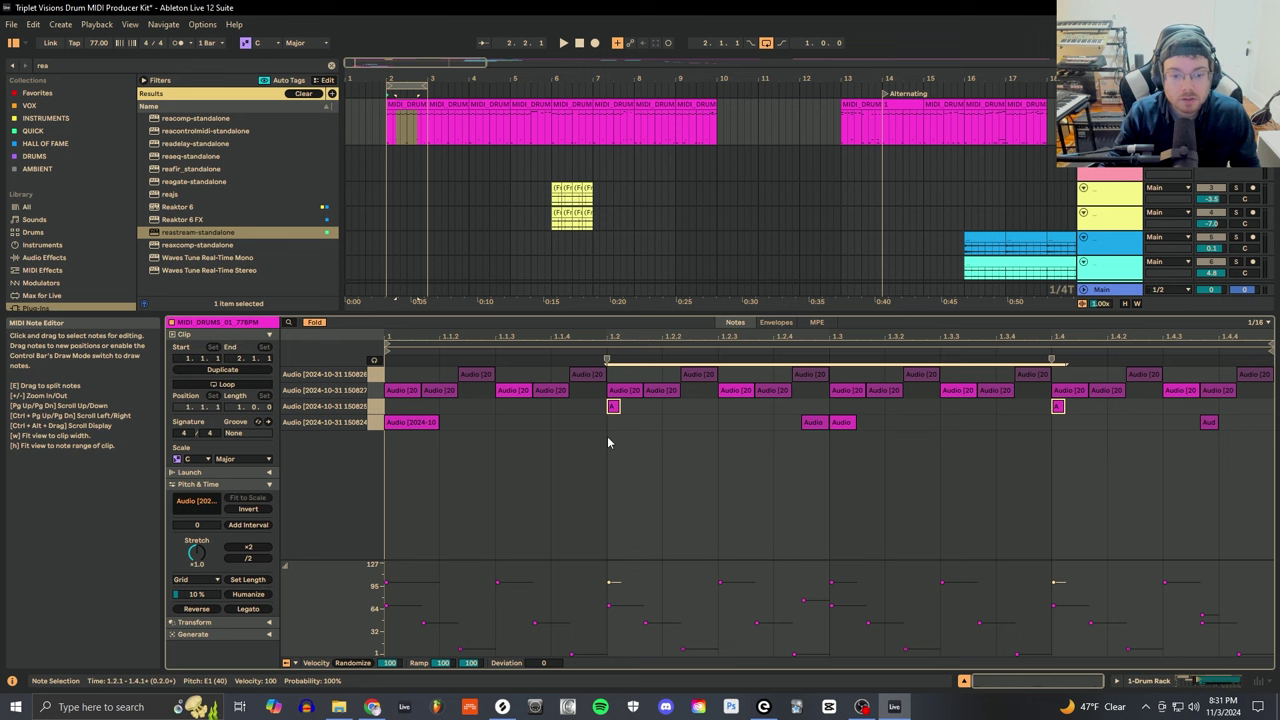
pyautogui.press('space')
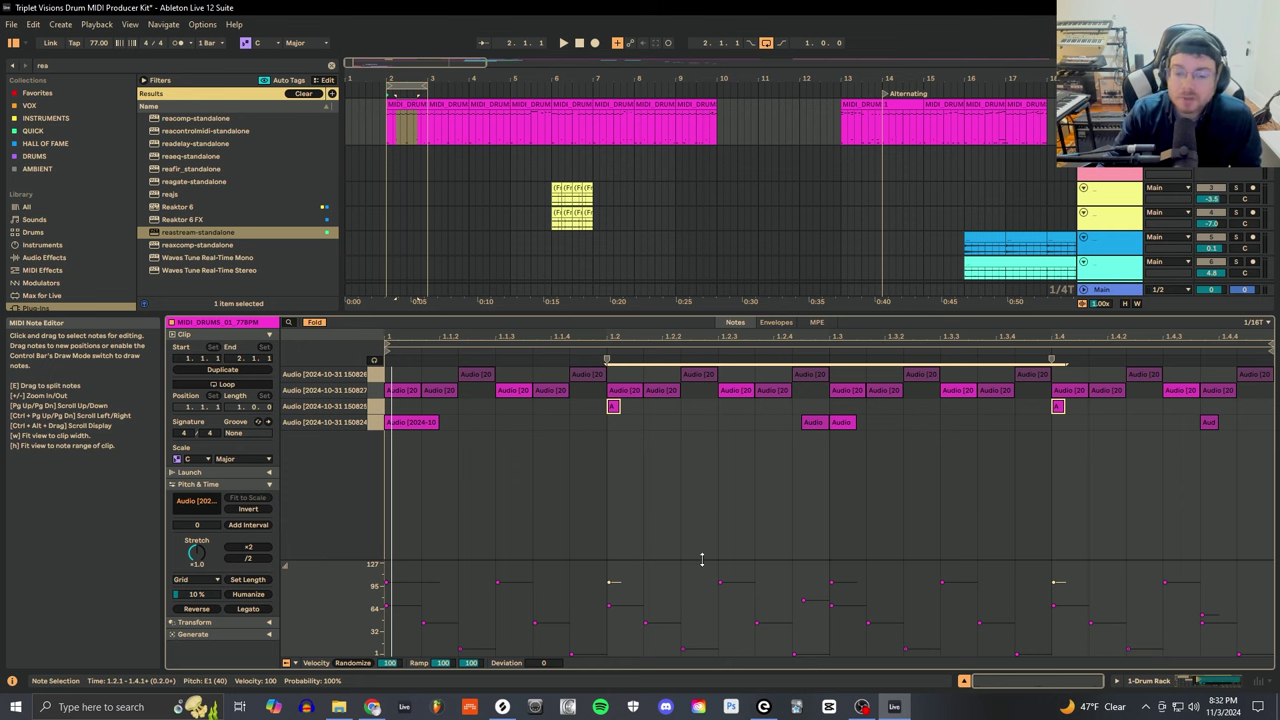
# - Enlarge the velocity lane and open the bar-5 clip MIDI_DRUMS_02_778PM
pyautogui.moveTo(701, 560); pyautogui.dragTo(708, 466)
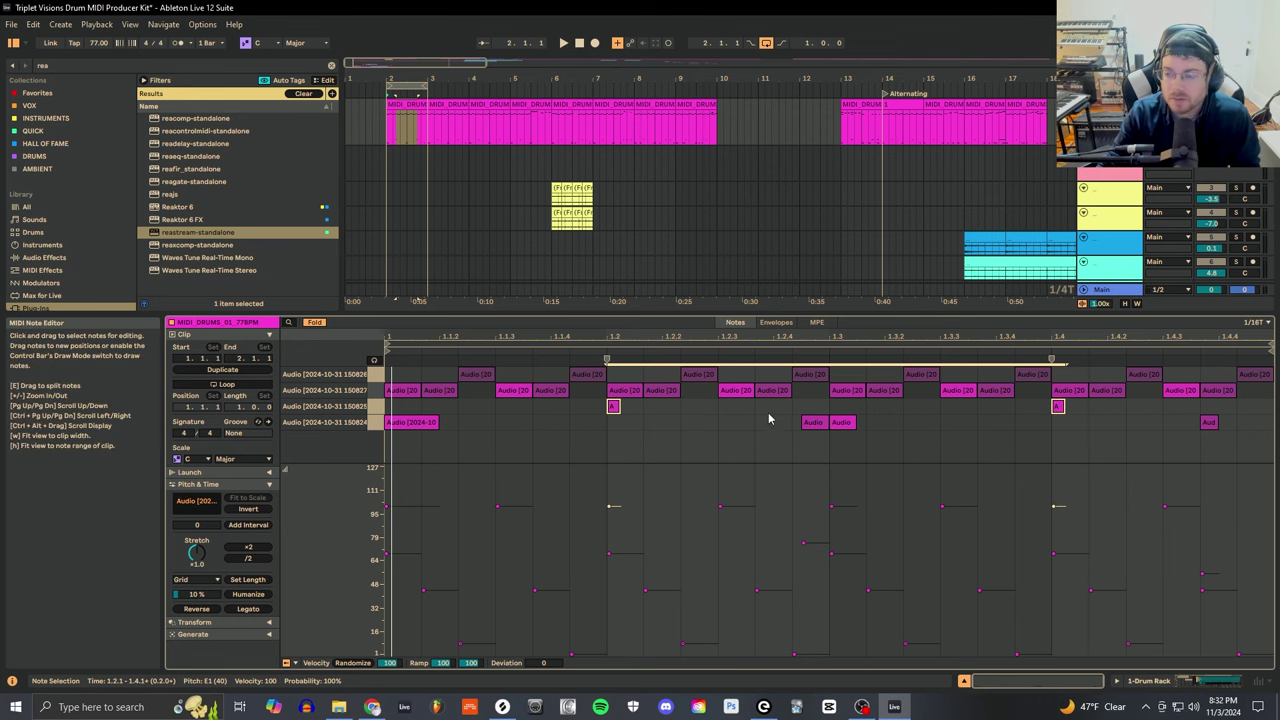
pyautogui.click(530, 105)
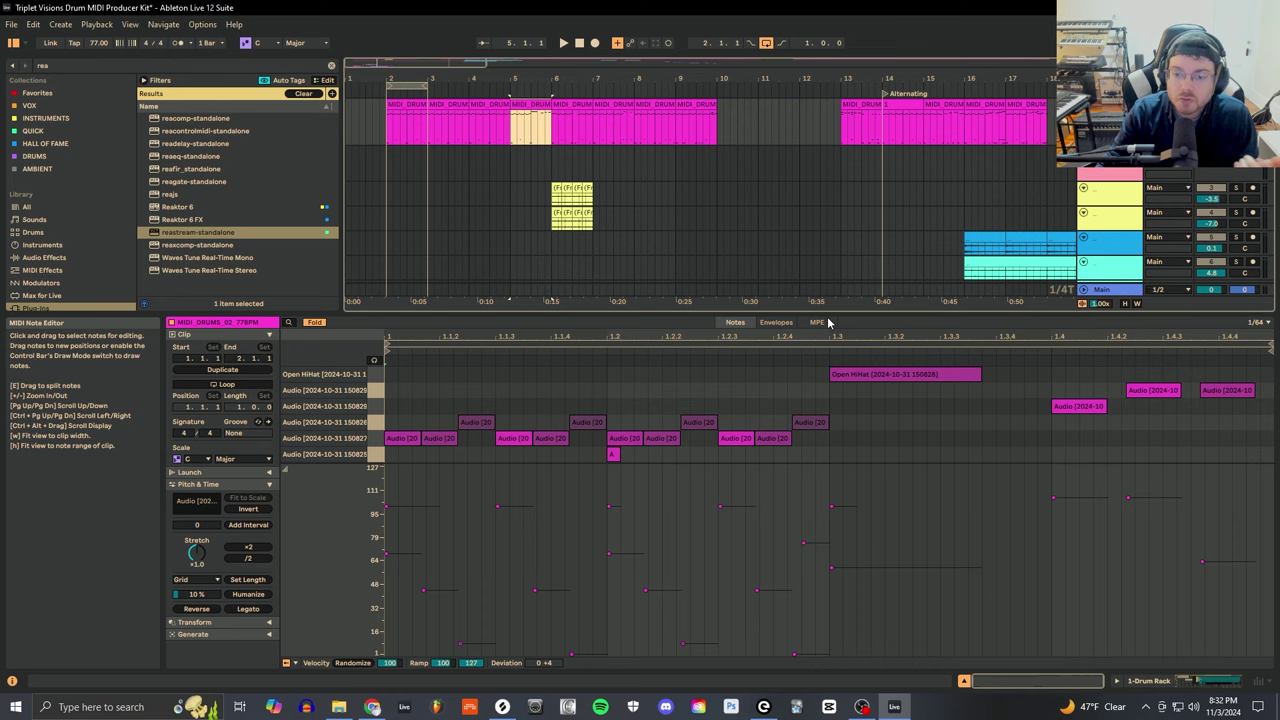
# - Resize the detail view to give note lanes more room and play MIDI_DRUMS_02 briefly
pyautogui.moveTo(828, 311); pyautogui.dragTo(828, 265)
pyautogui.moveTo(794, 463); pyautogui.dragTo(797, 545)
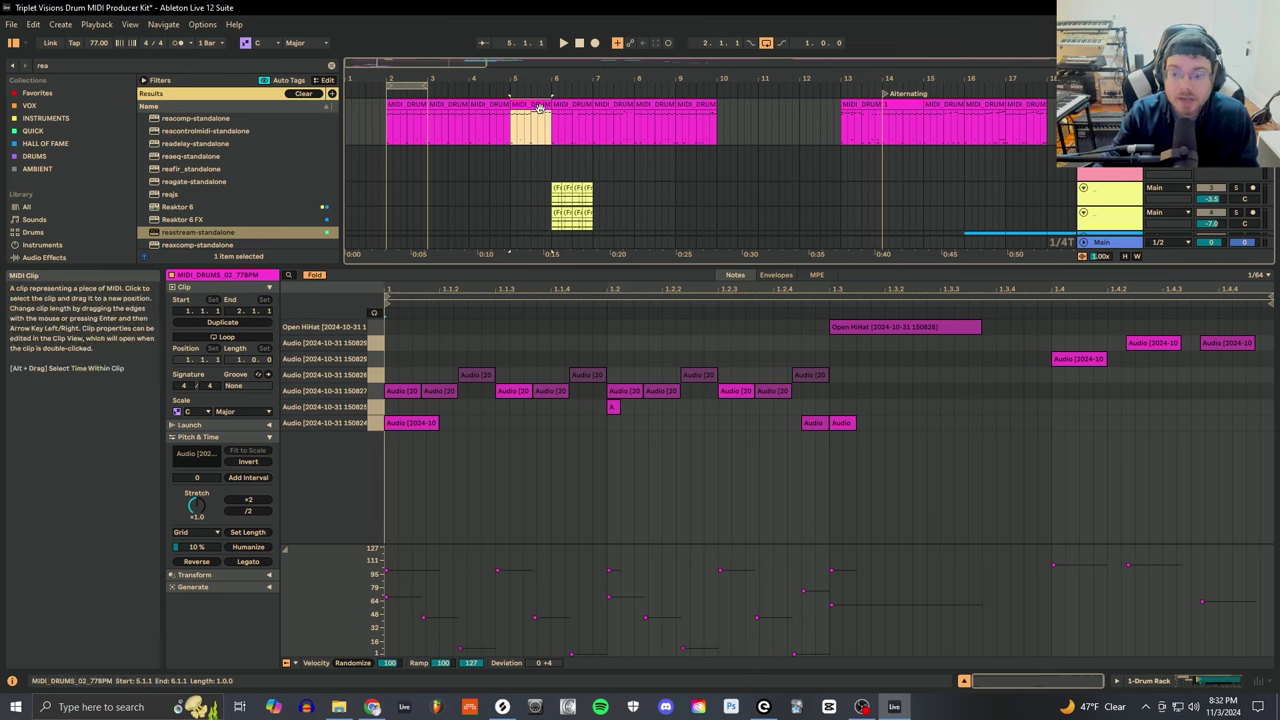
pyautogui.press('space')
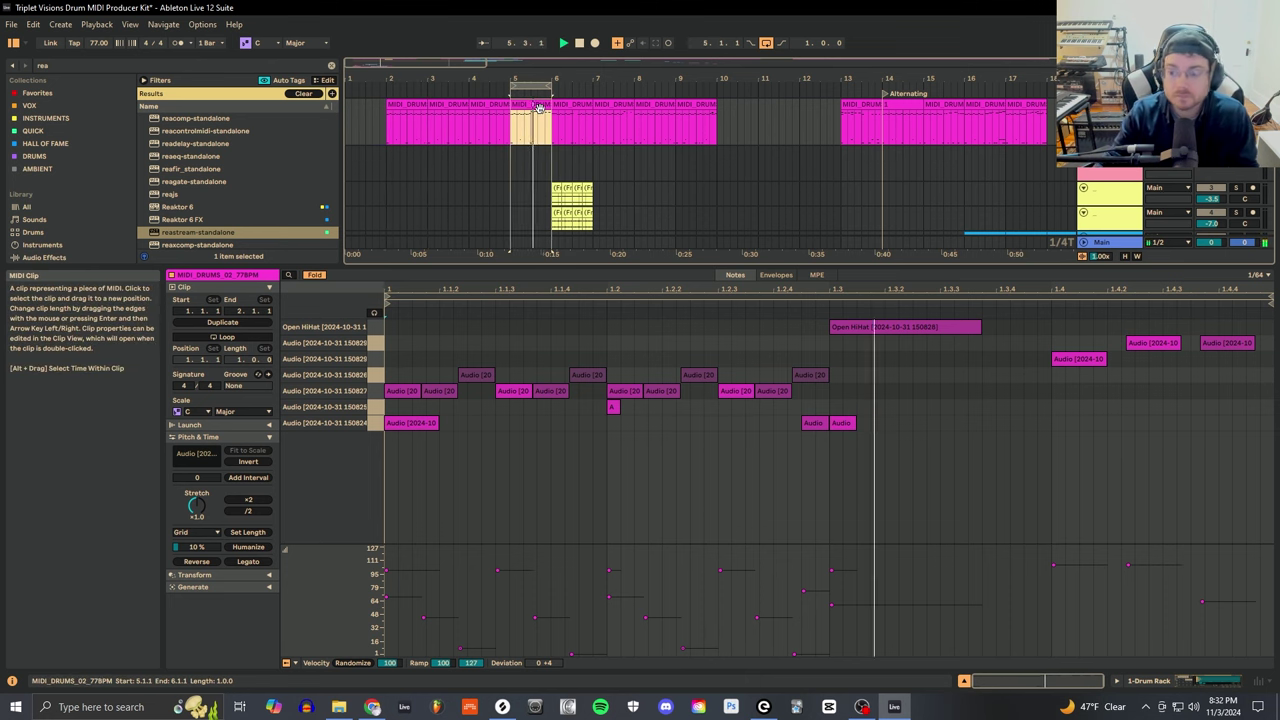
pyautogui.press('space')
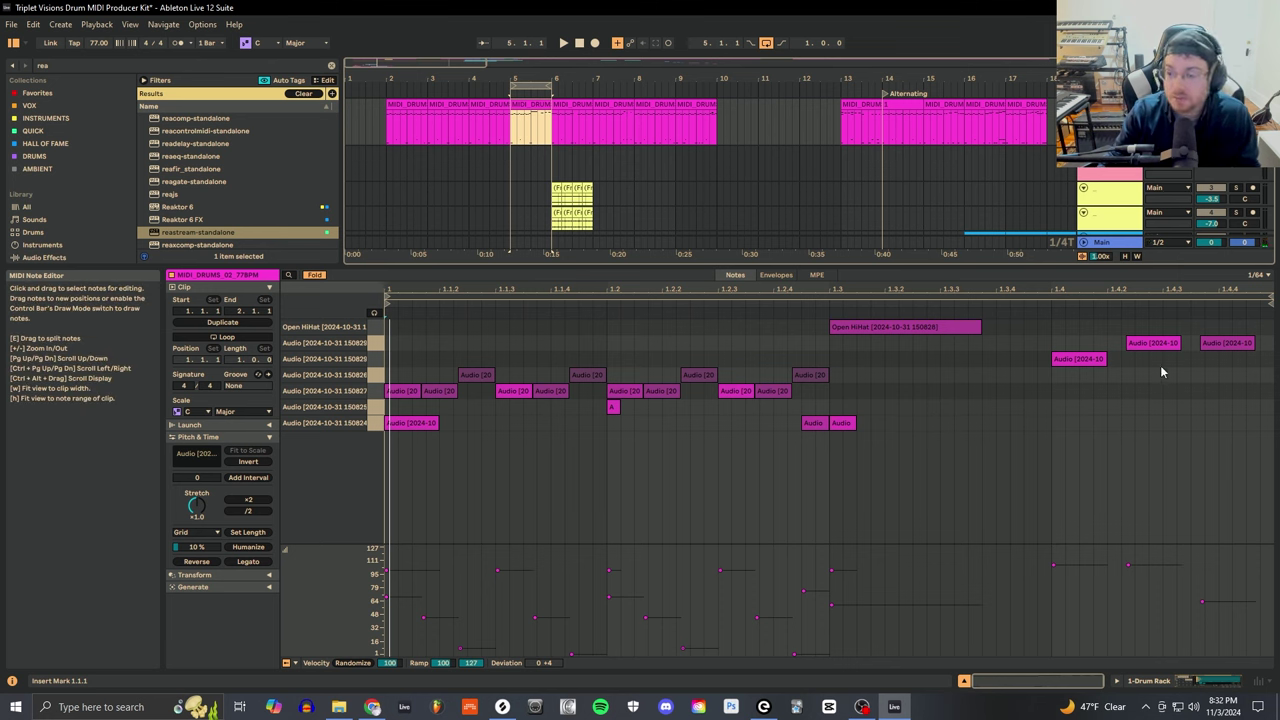
# - Select the last-beat notes at 1.4, 1.4.2 and 1.4.3, setting the grid to 1/16 then 1/16T
pyautogui.moveTo(1072, 390); pyautogui.dragTo(1220, 332)
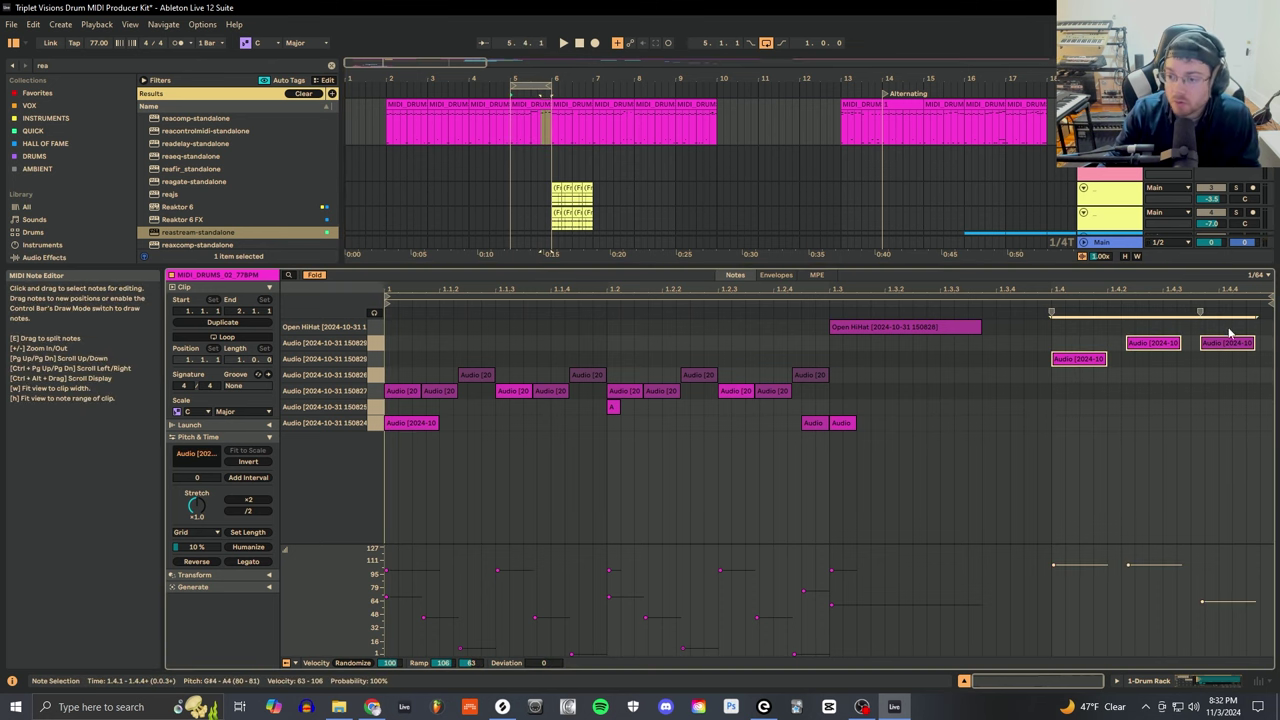
pyautogui.click(1135, 375)
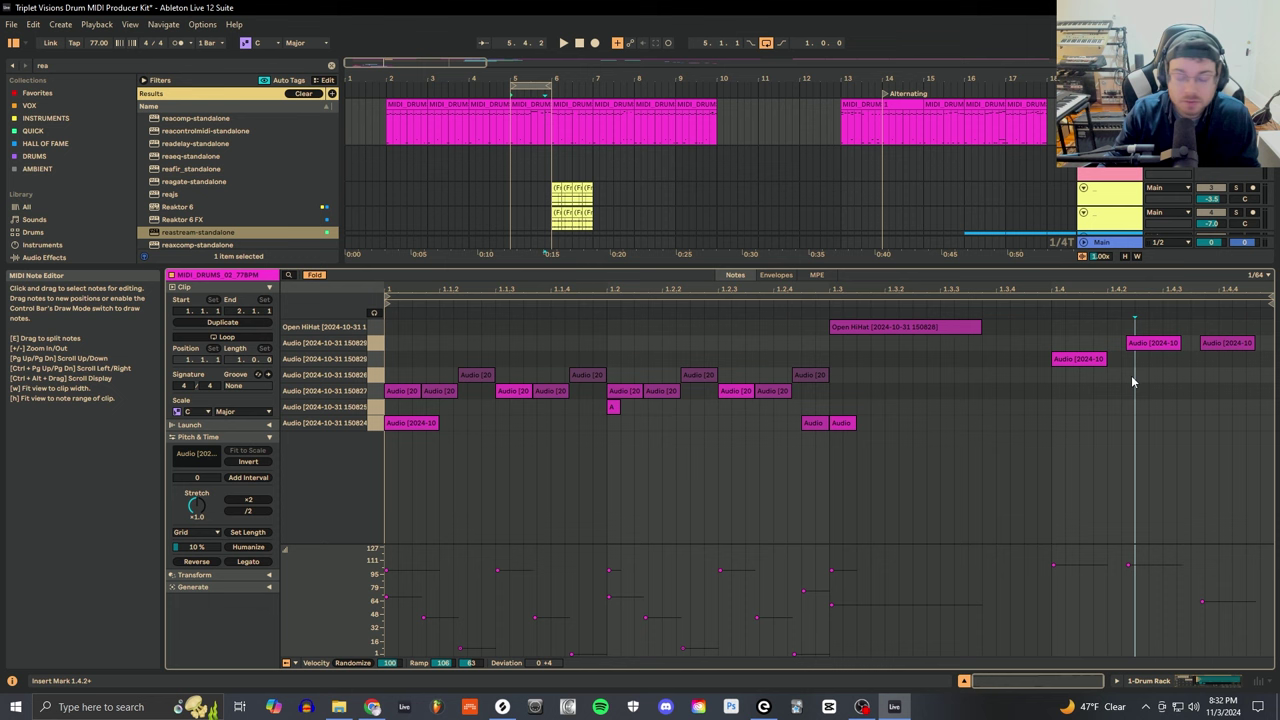
pyautogui.hotkey('ctrl', '2')
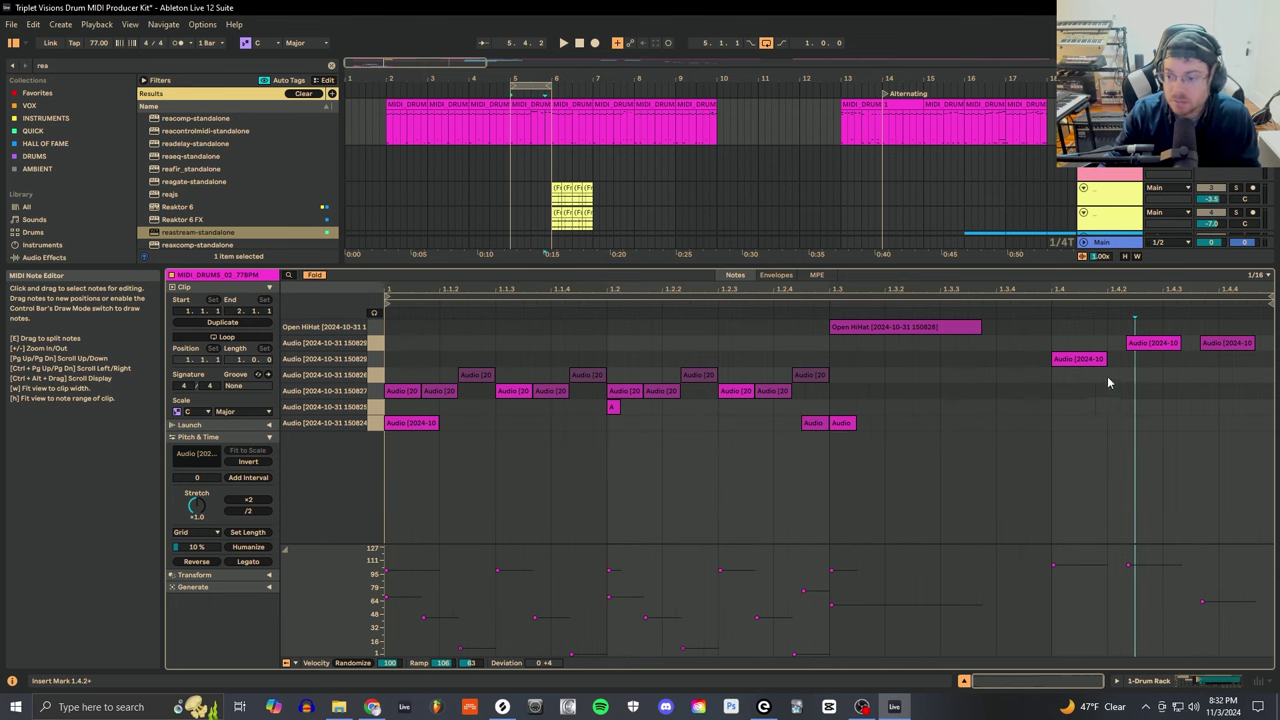
pyautogui.click(1090, 358)
pyautogui.click(1150, 346)
pyautogui.click(1218, 345)
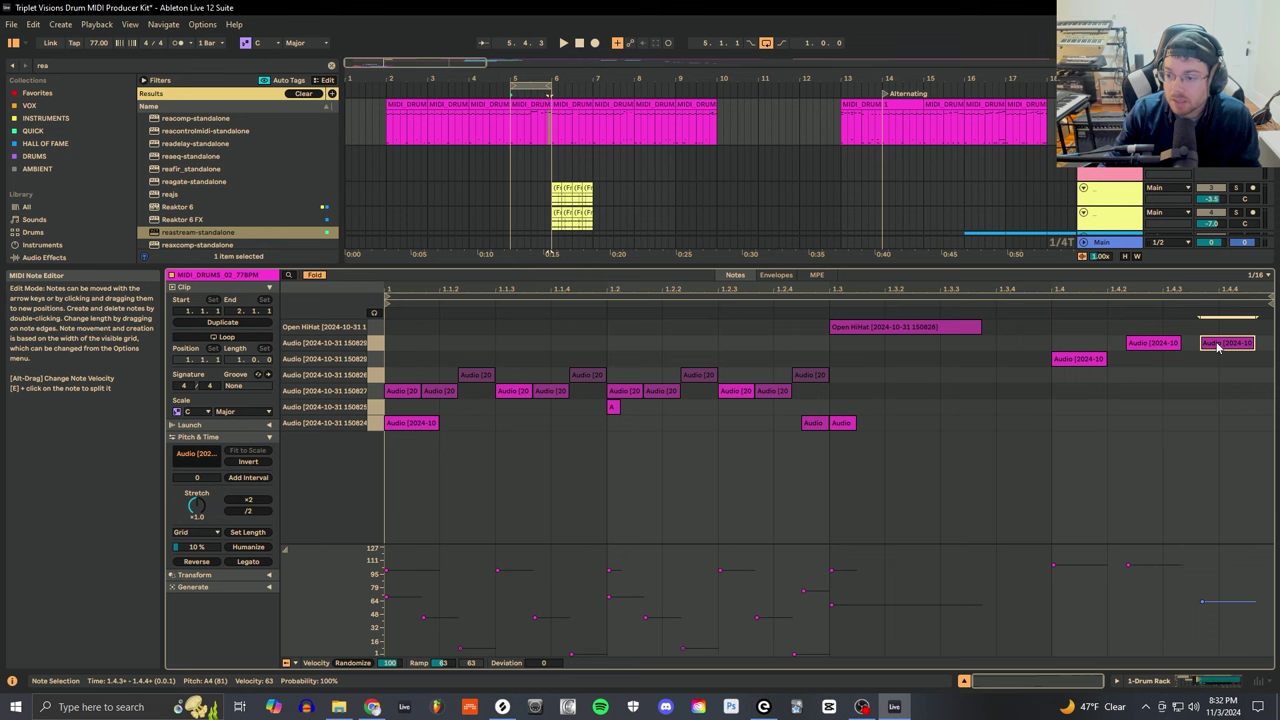
pyautogui.hotkey('ctrl', '3')
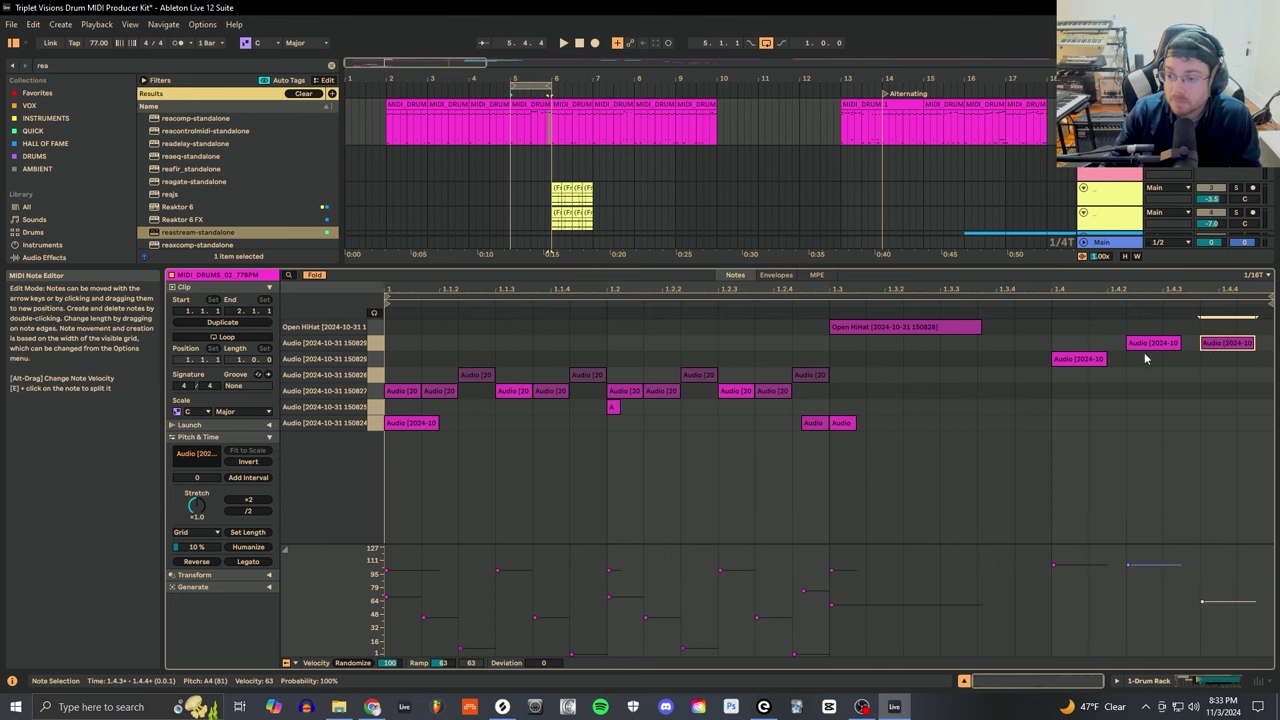
# - Play the clip on the triplet grid, then set the arrangement grid back to straight
pyautogui.click(1082, 358)
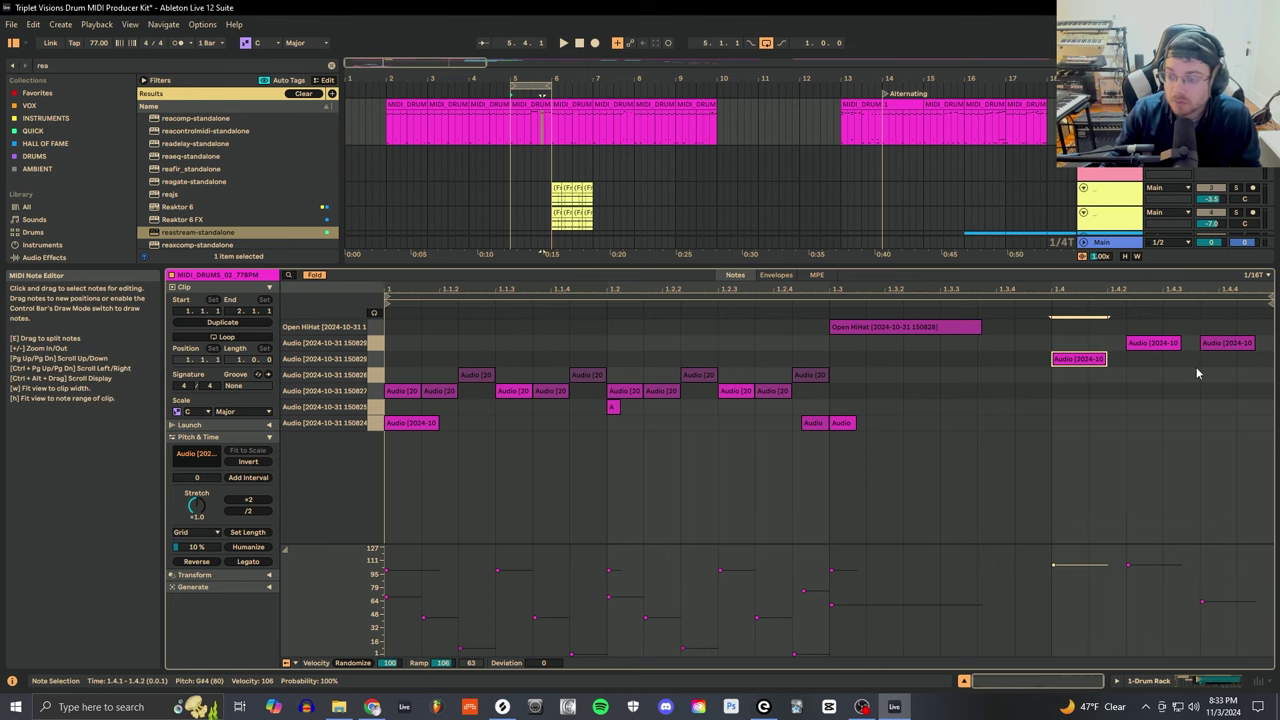
pyautogui.press('space')
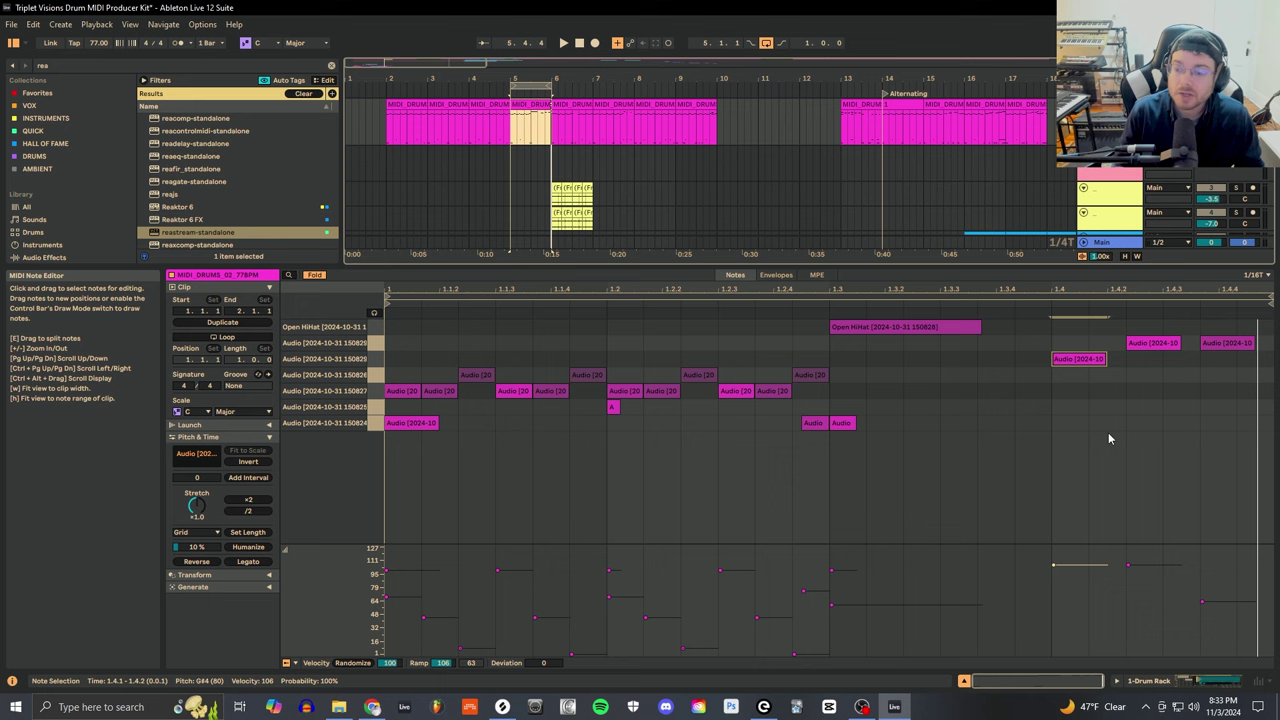
pyautogui.hotkey('ctrl', '3')
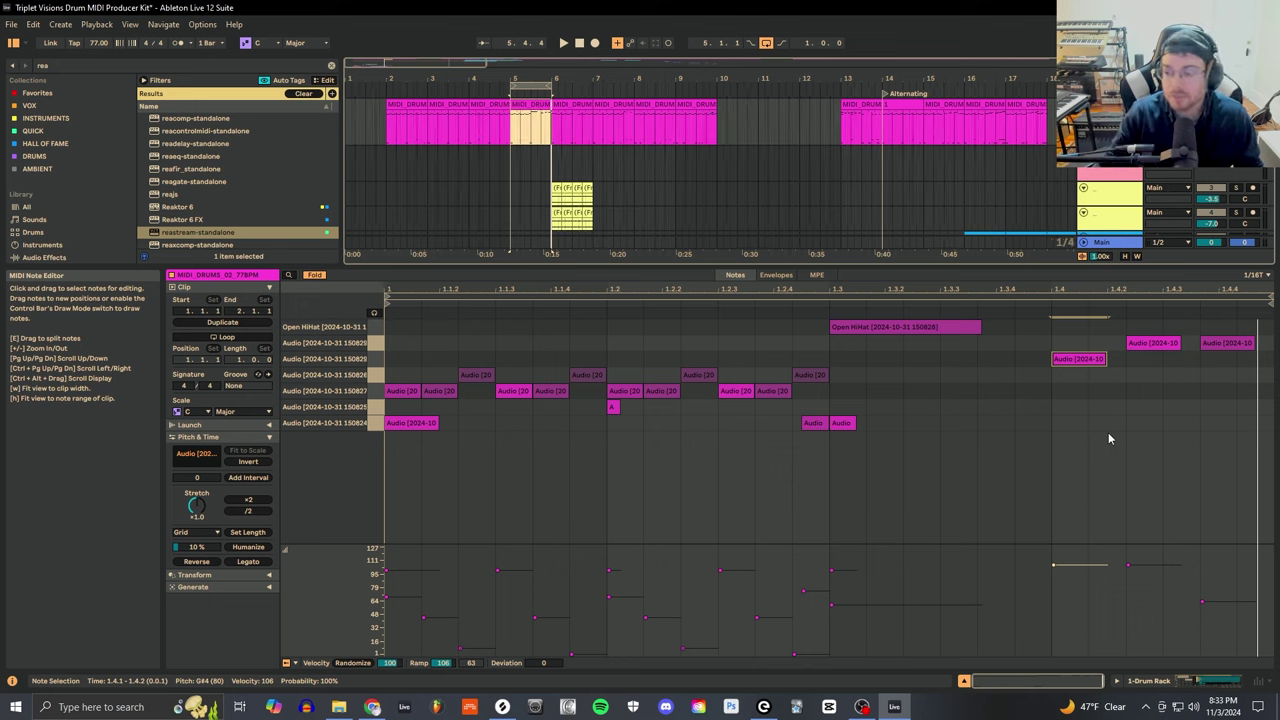
# - Select and clear notes in MIDI_DRUMS_02, then open the bar-9 clip MIDI_DRUMS_06_778PM
pyautogui.click(609, 391)
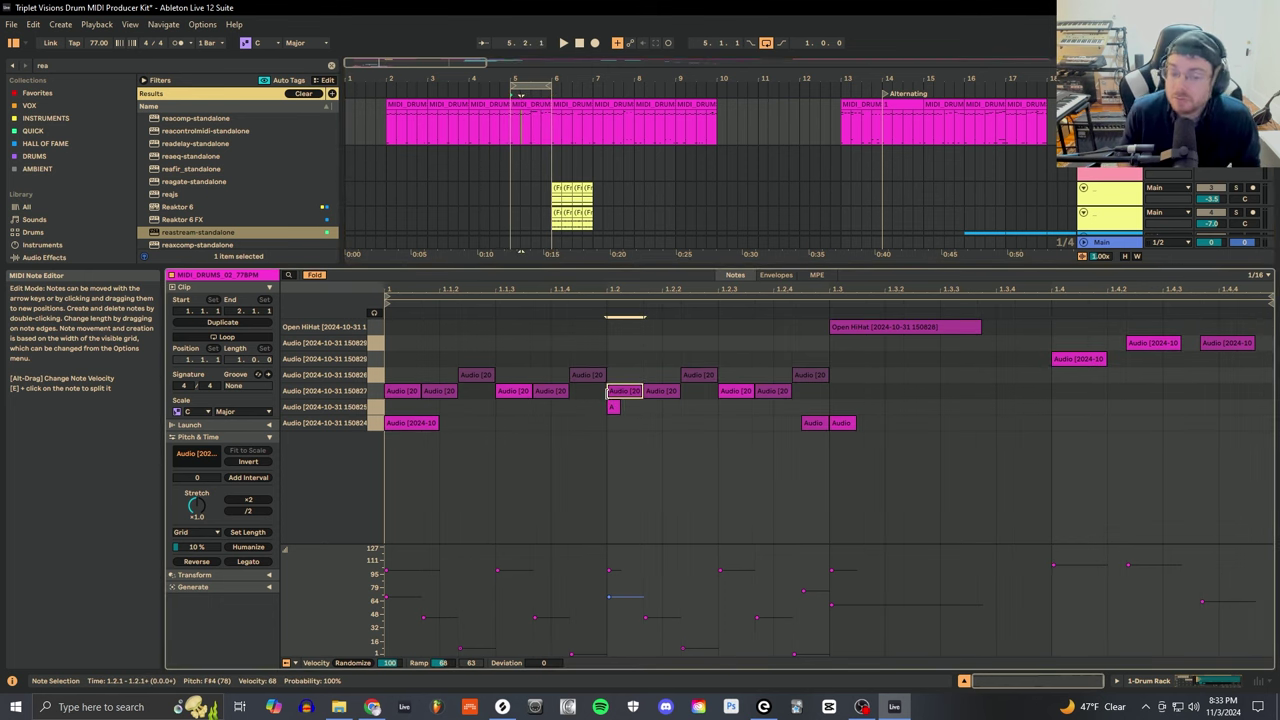
pyautogui.moveTo(414, 344); pyautogui.dragTo(797, 470)
pyautogui.click(490, 415)
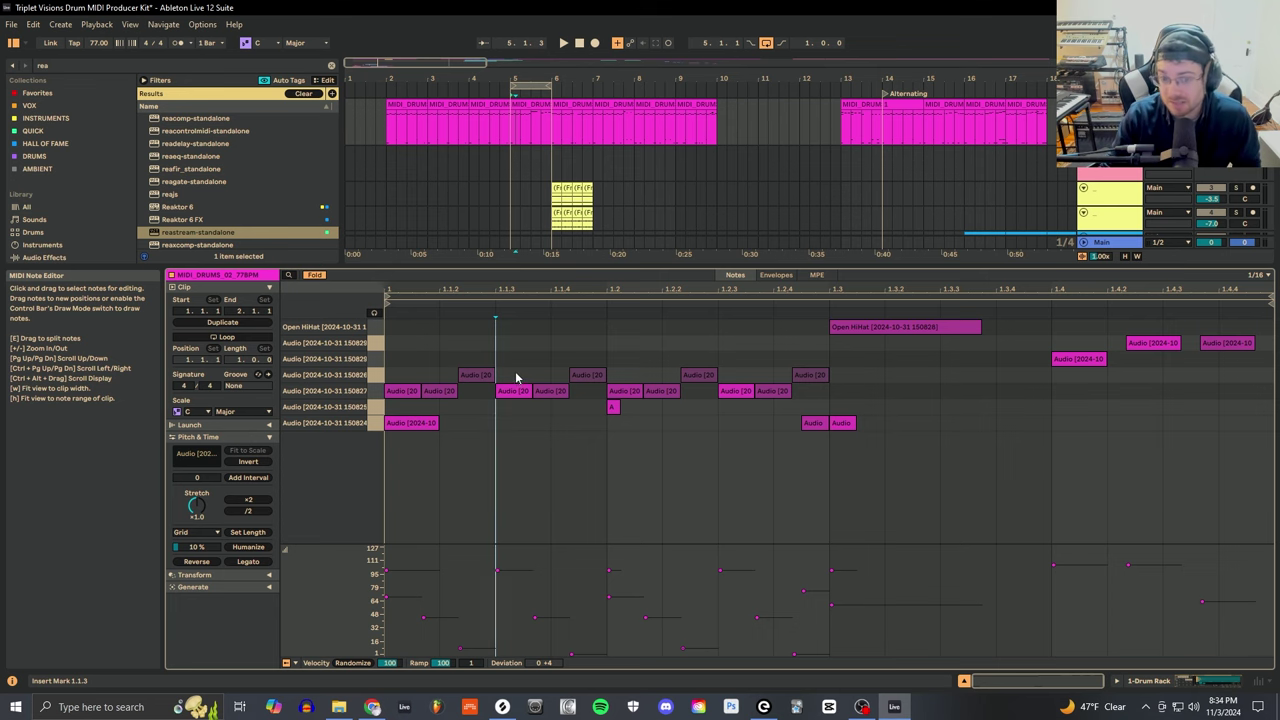
pyautogui.click(695, 104)
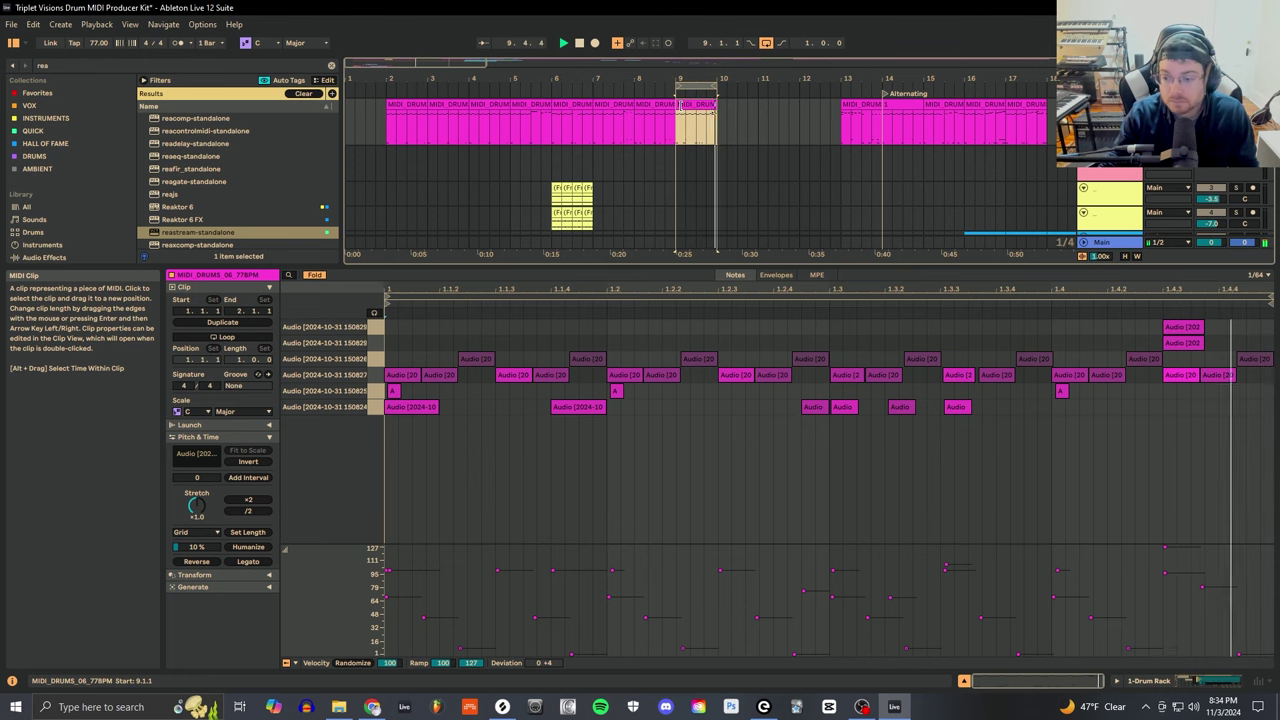
# - Stop playback and select a note in MIDI_DRUMS_06, zooming the editor in and back out
pyautogui.press('space')
pyautogui.click(843, 407)
pyautogui.scroll(6, 845, 410)
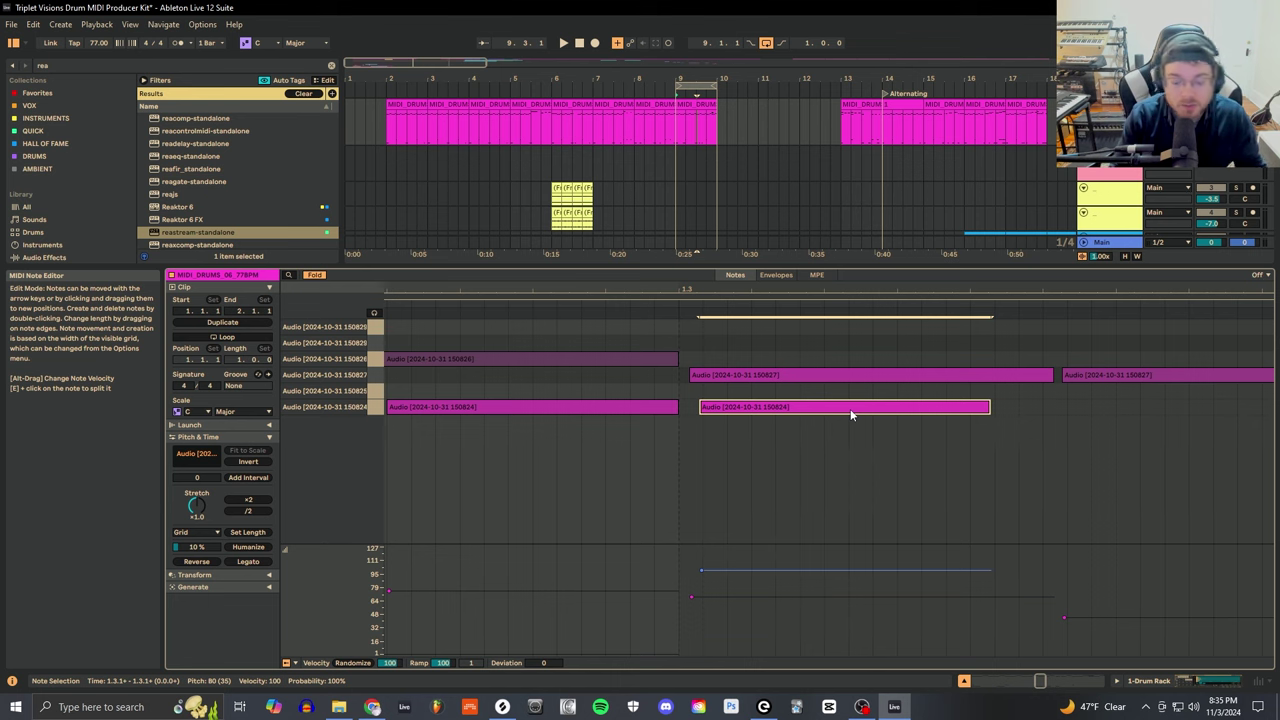
pyautogui.scroll(-6, 851, 414)
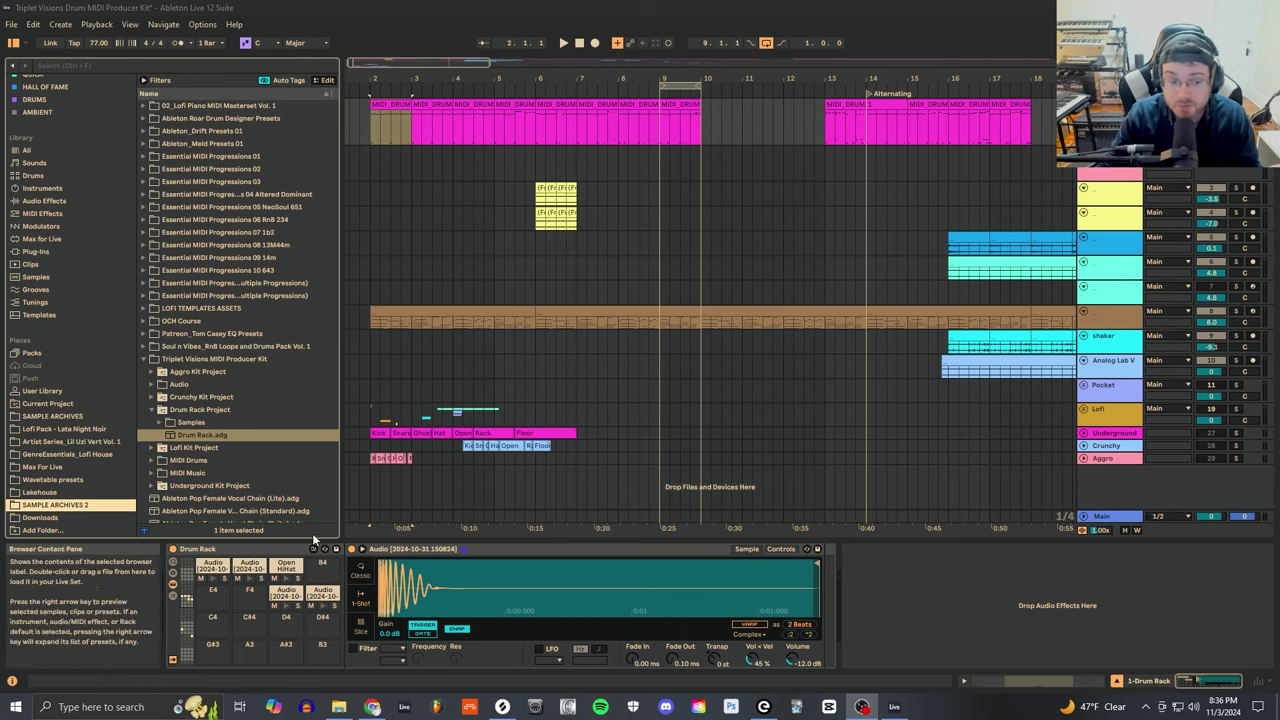
# - Switch the Drum Rack's pad overview to the C1–D#2 bank and refocus the Drum Rack device
pyautogui.click(268, 551)
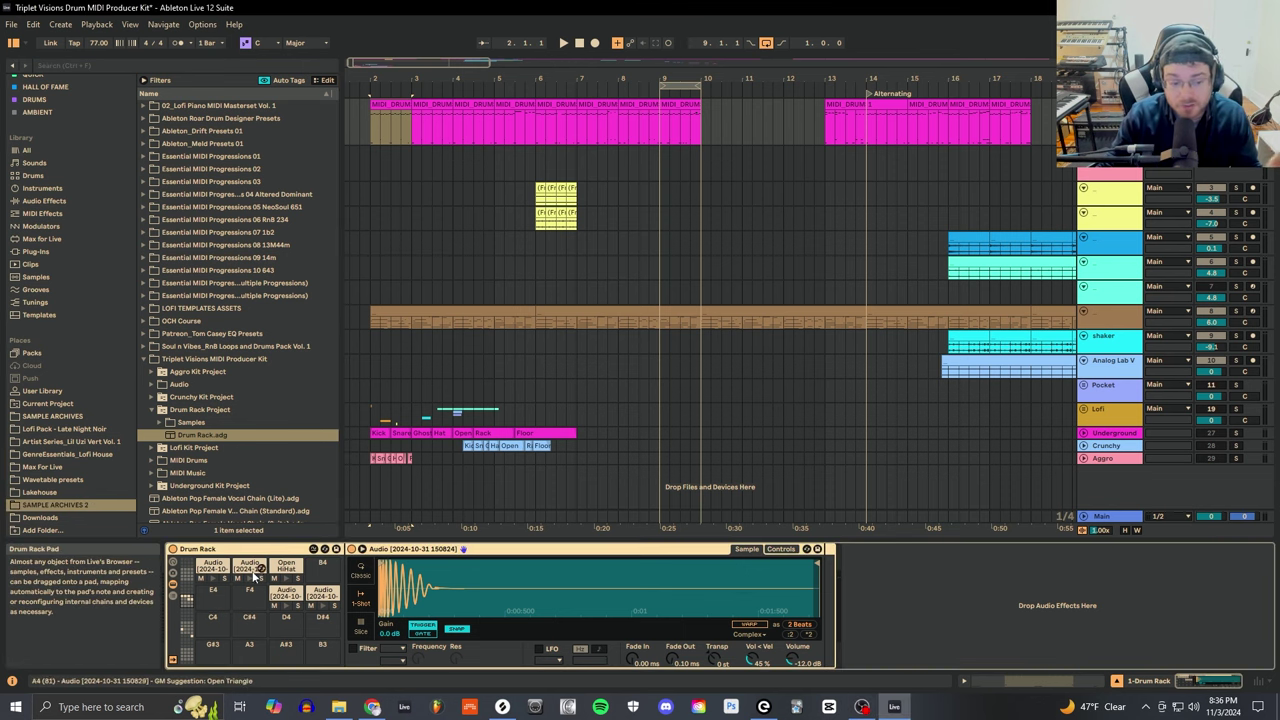
pyautogui.click(187, 585)
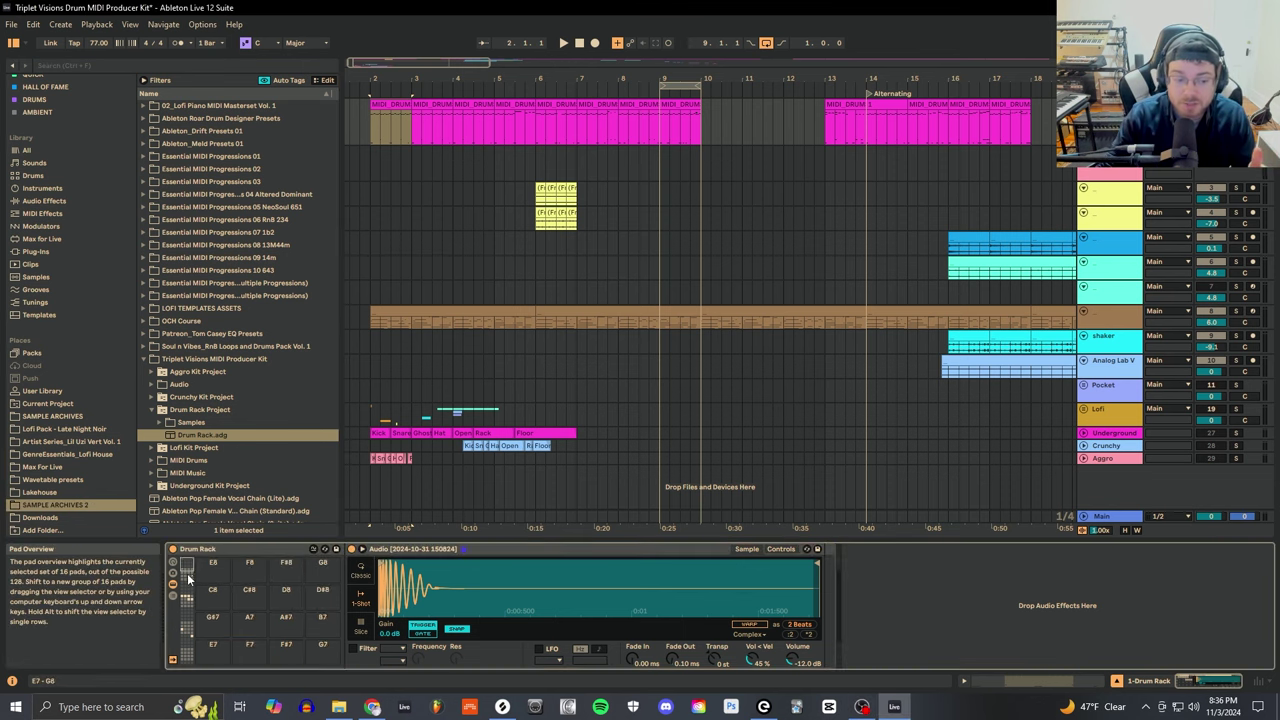
pyautogui.click(187, 628)
pyautogui.click(396, 105)
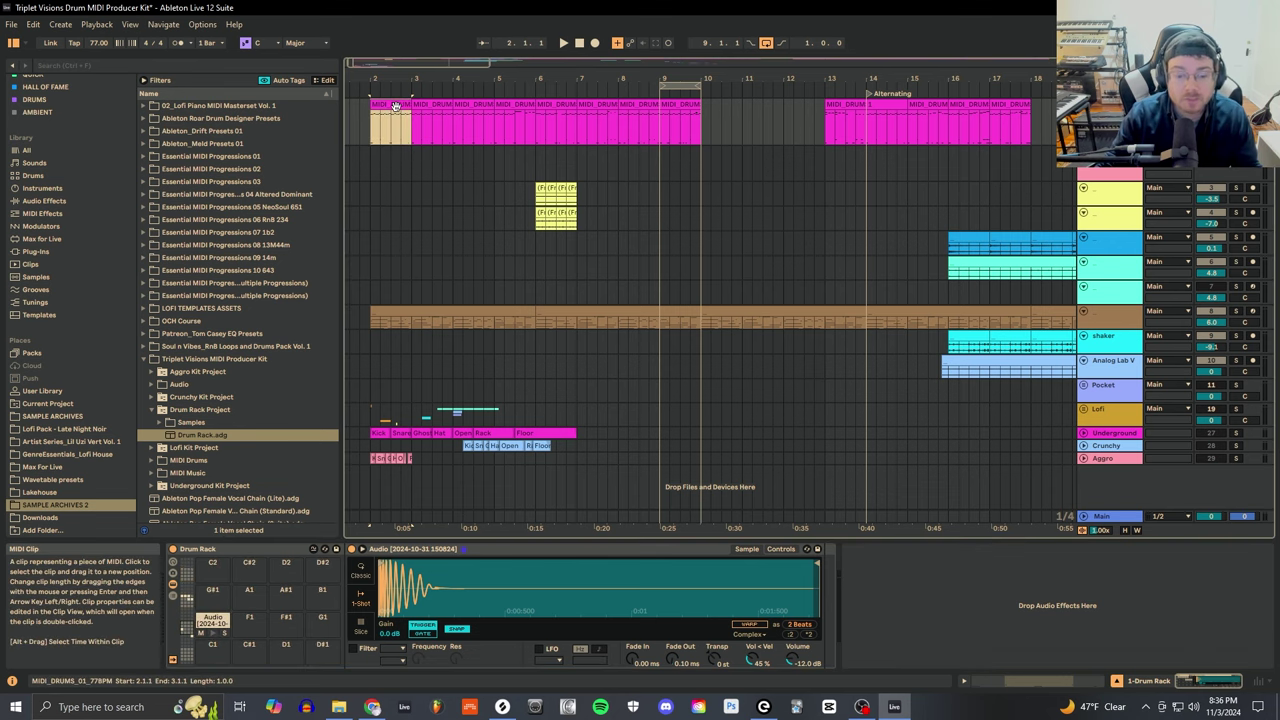
pyautogui.hotkey('shift', 'Tab')
pyautogui.hotkey('shift', 'Tab')
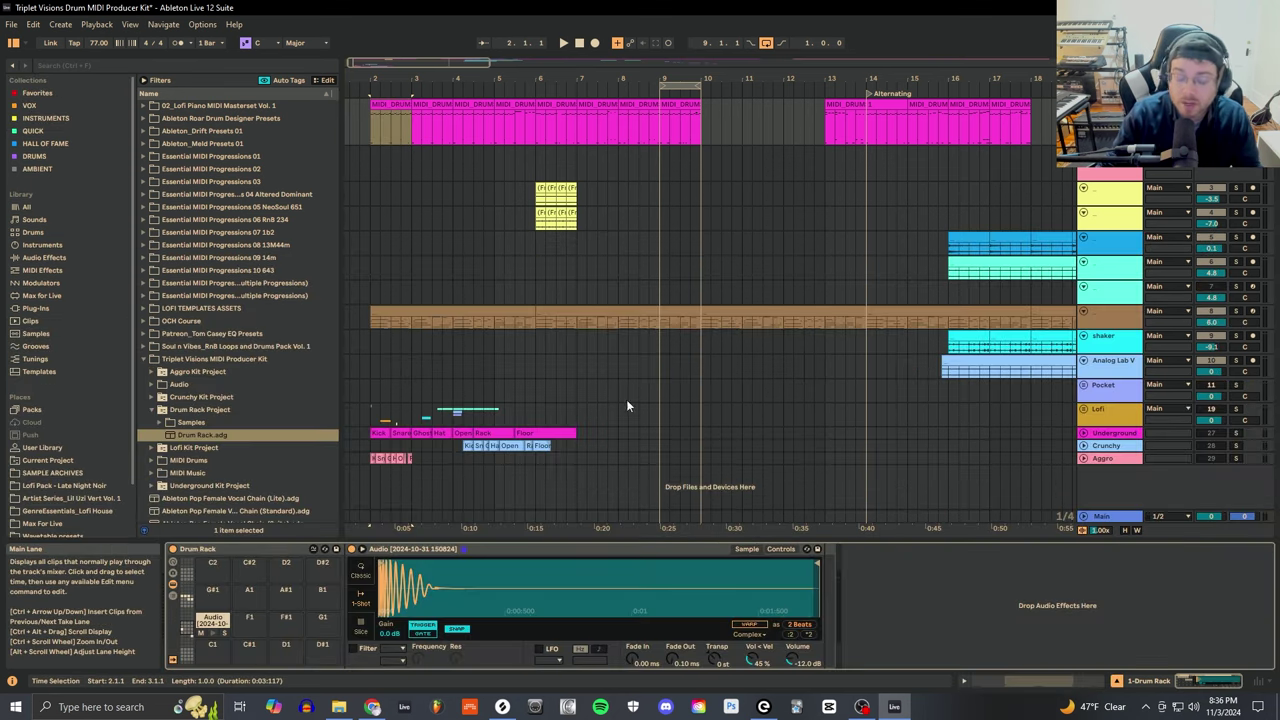
pyautogui.click(236, 550)
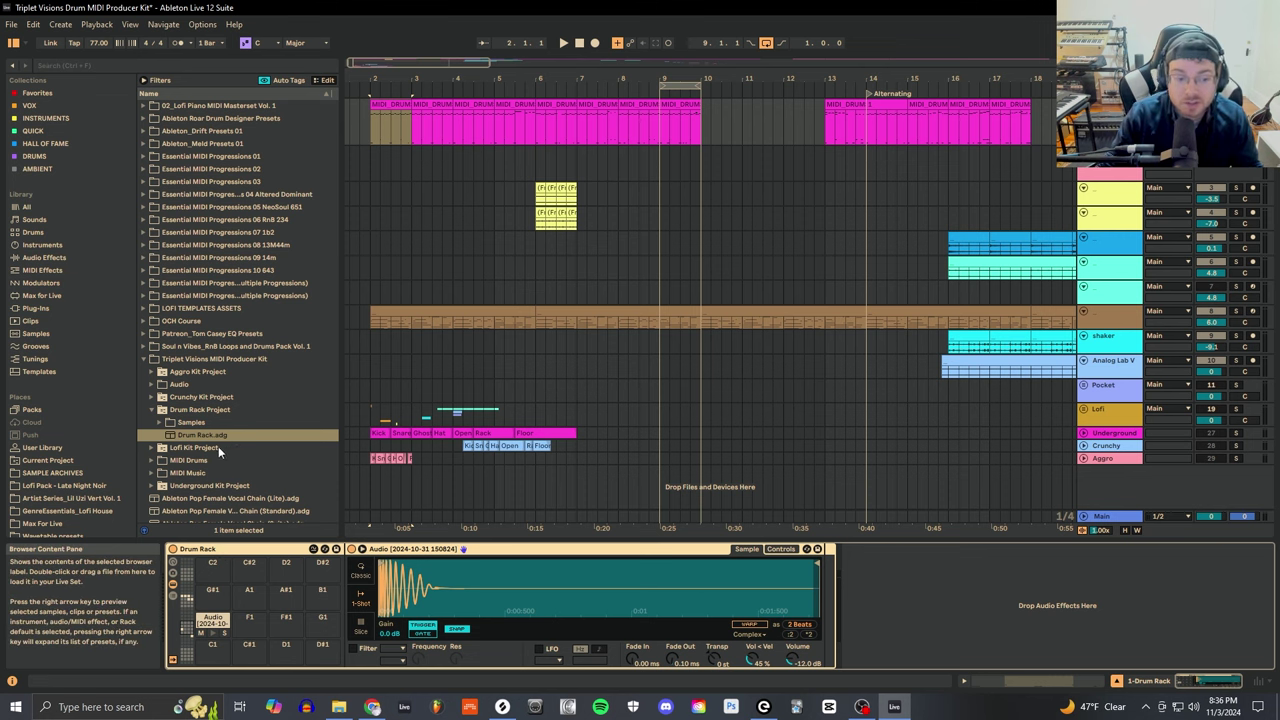
pyautogui.click(151, 410)
pyautogui.click(151, 422)
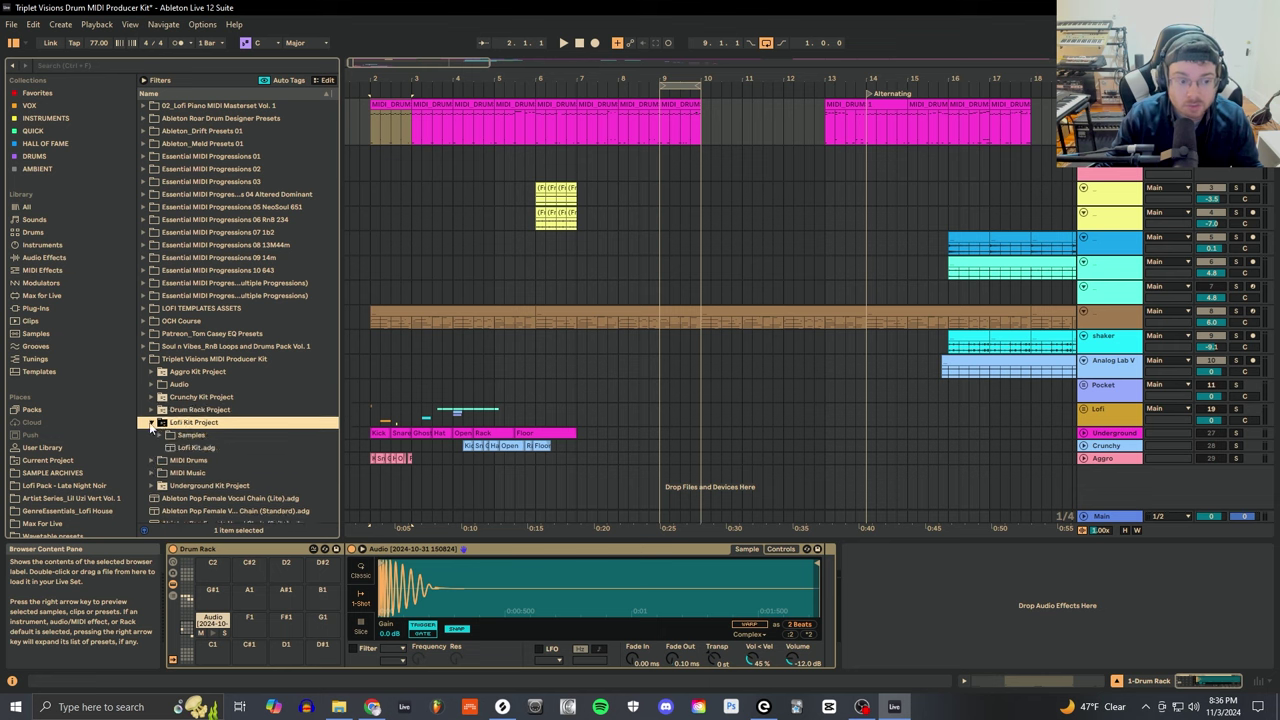
pyautogui.click(175, 447)
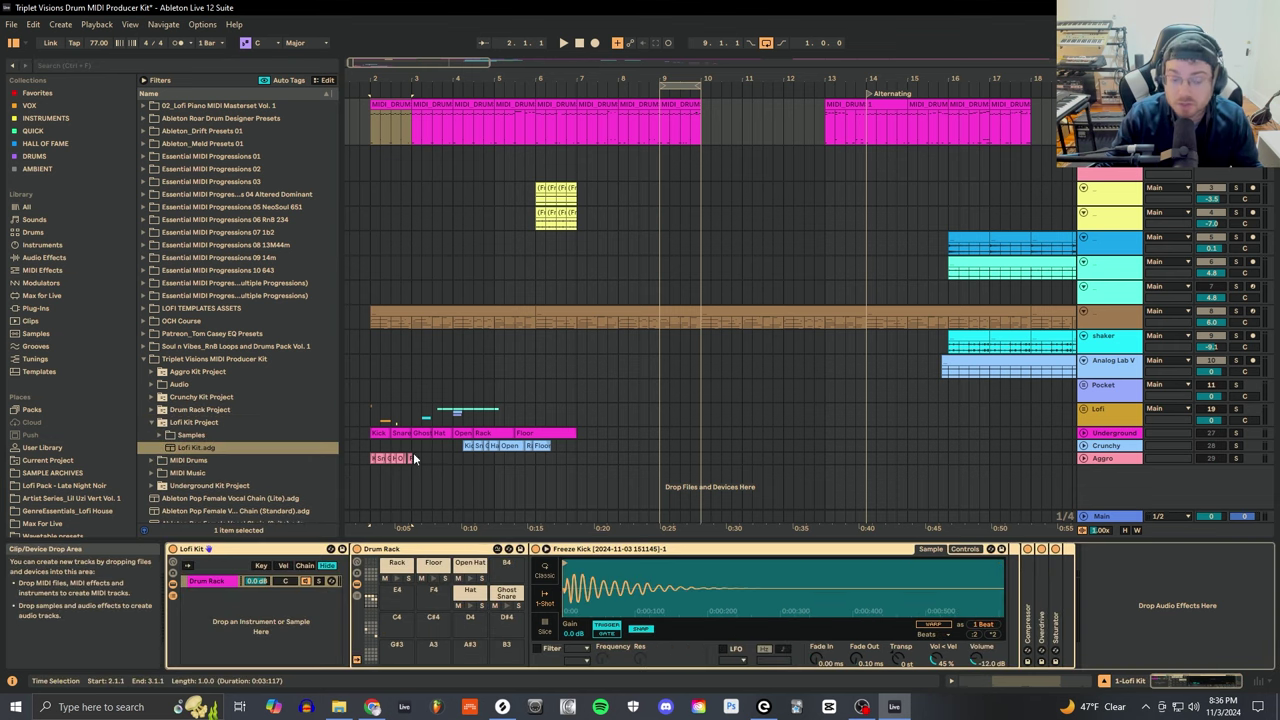
pyautogui.click(388, 104)
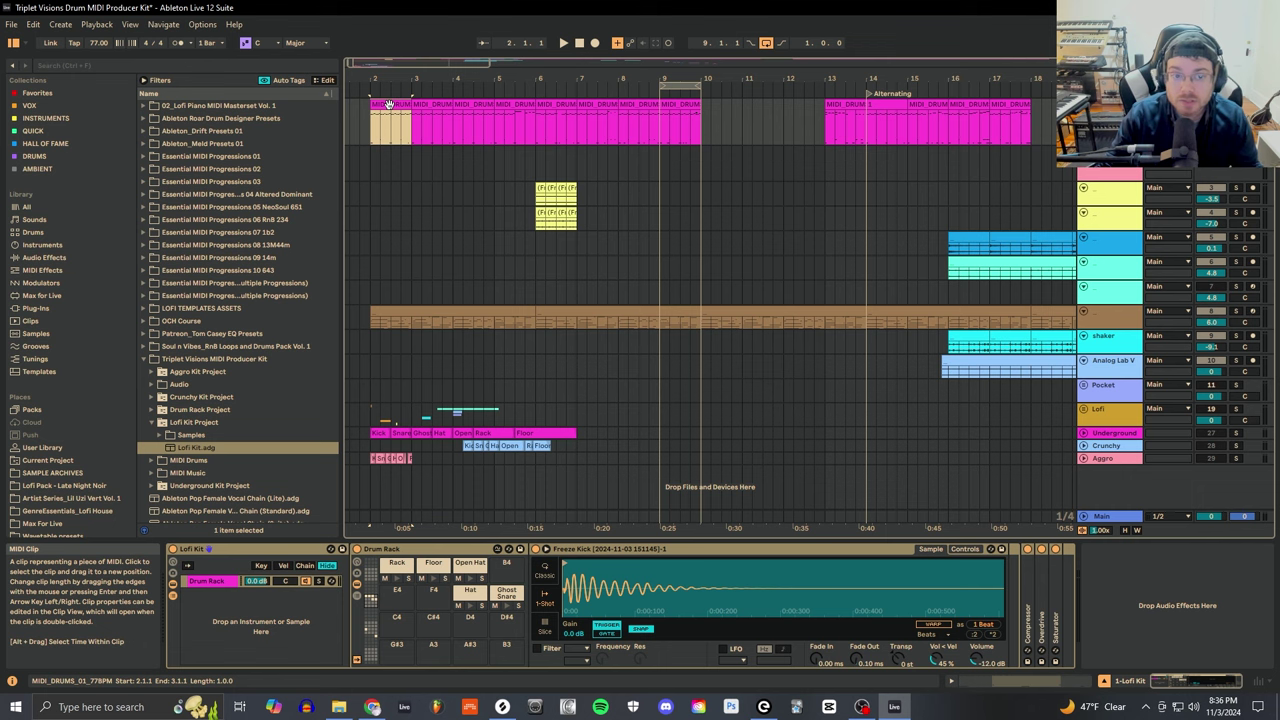
pyautogui.press('space')
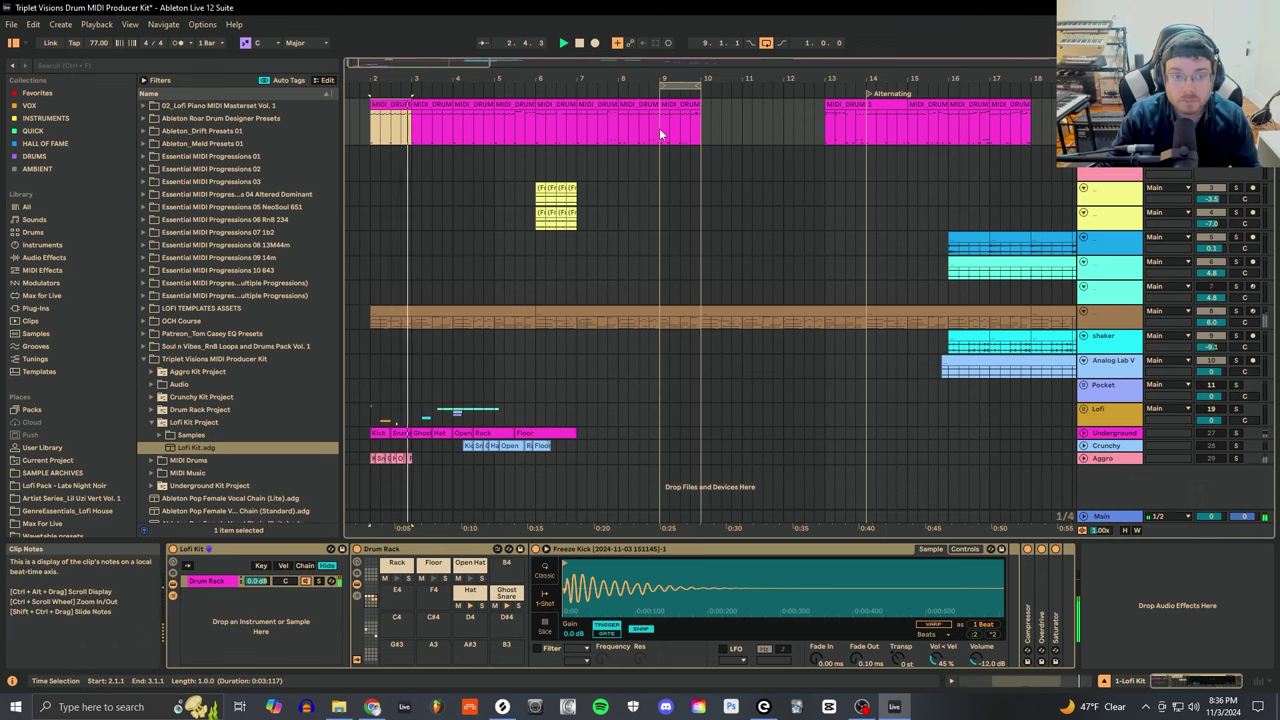
pyautogui.press('space')
pyautogui.click(525, 106)
pyautogui.press('space')
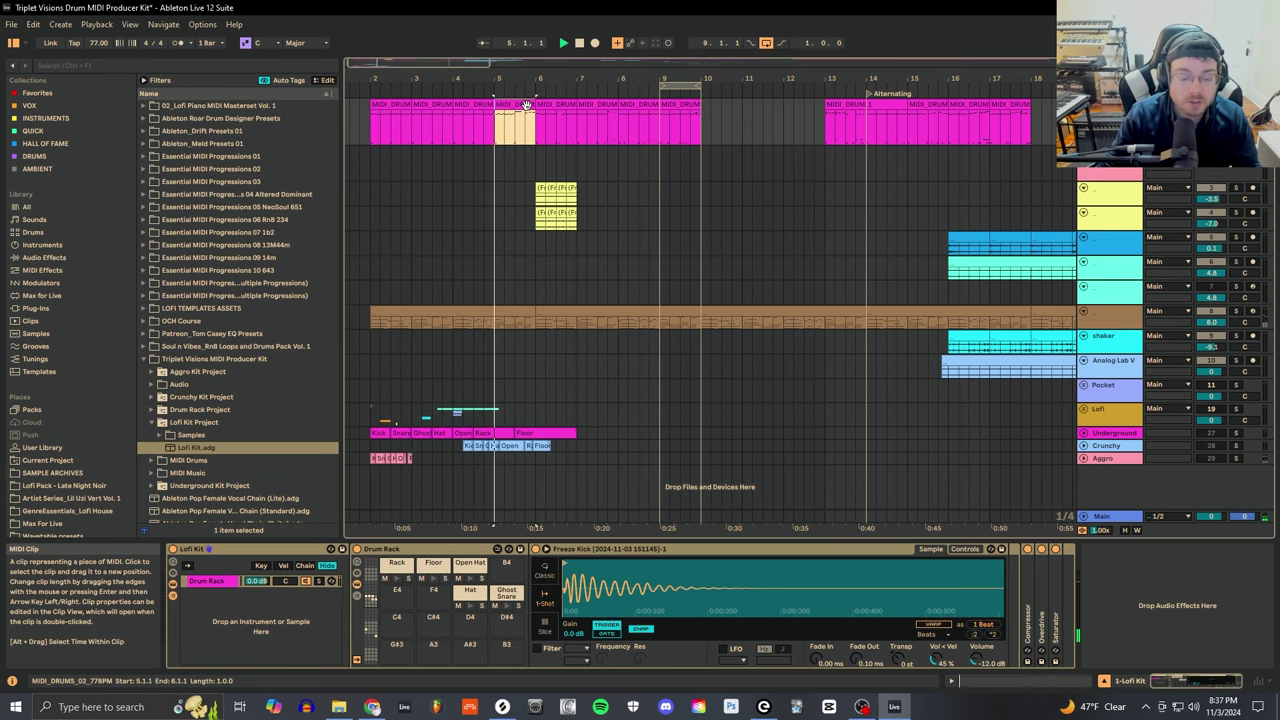
pyautogui.doubleClick(527, 105)
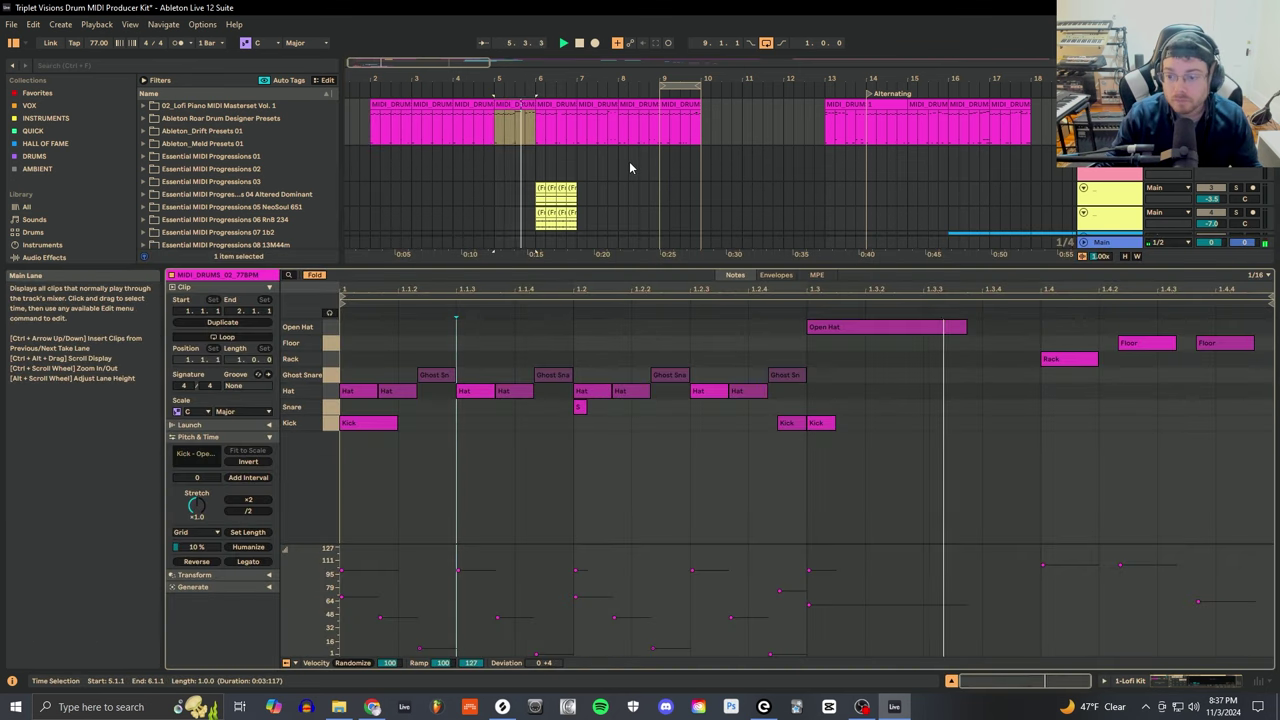
pyautogui.press('space')
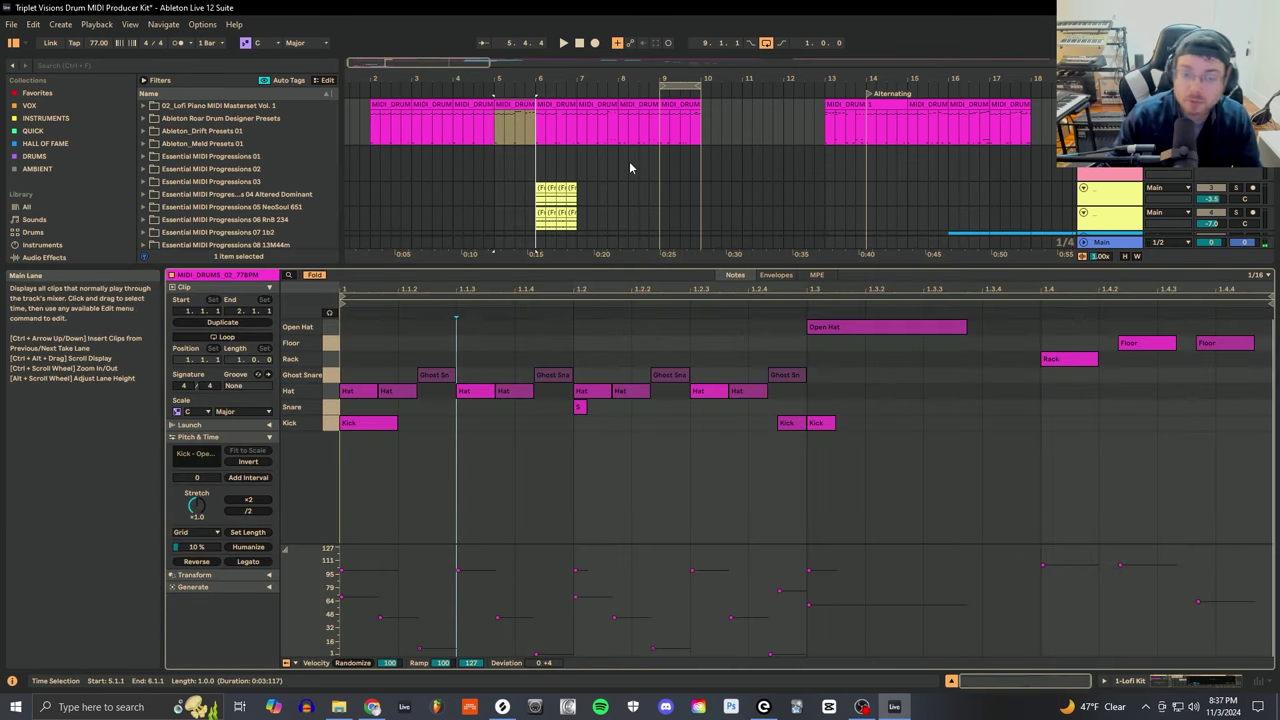
# - Hot-swap the Lofi Kit for Drum Rack.adg from Drum Rack Project and play the clip
pyautogui.hotkey('shift', 'Tab')
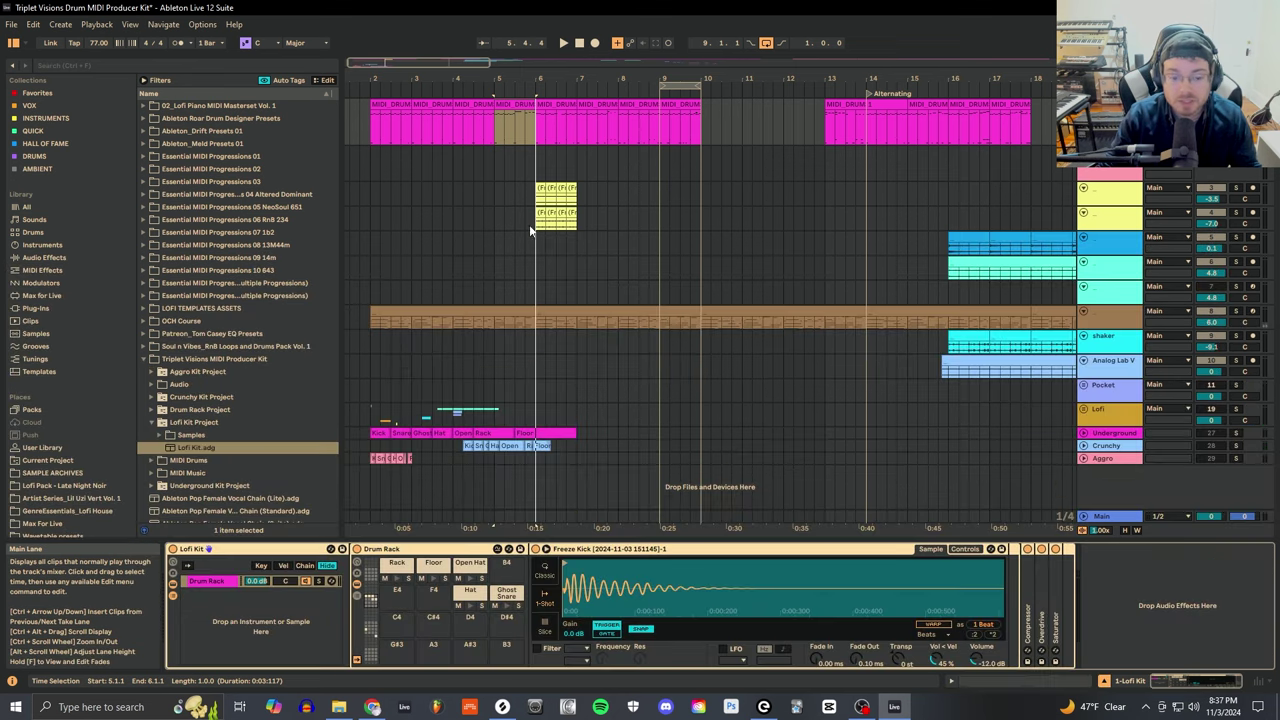
pyautogui.click(331, 549)
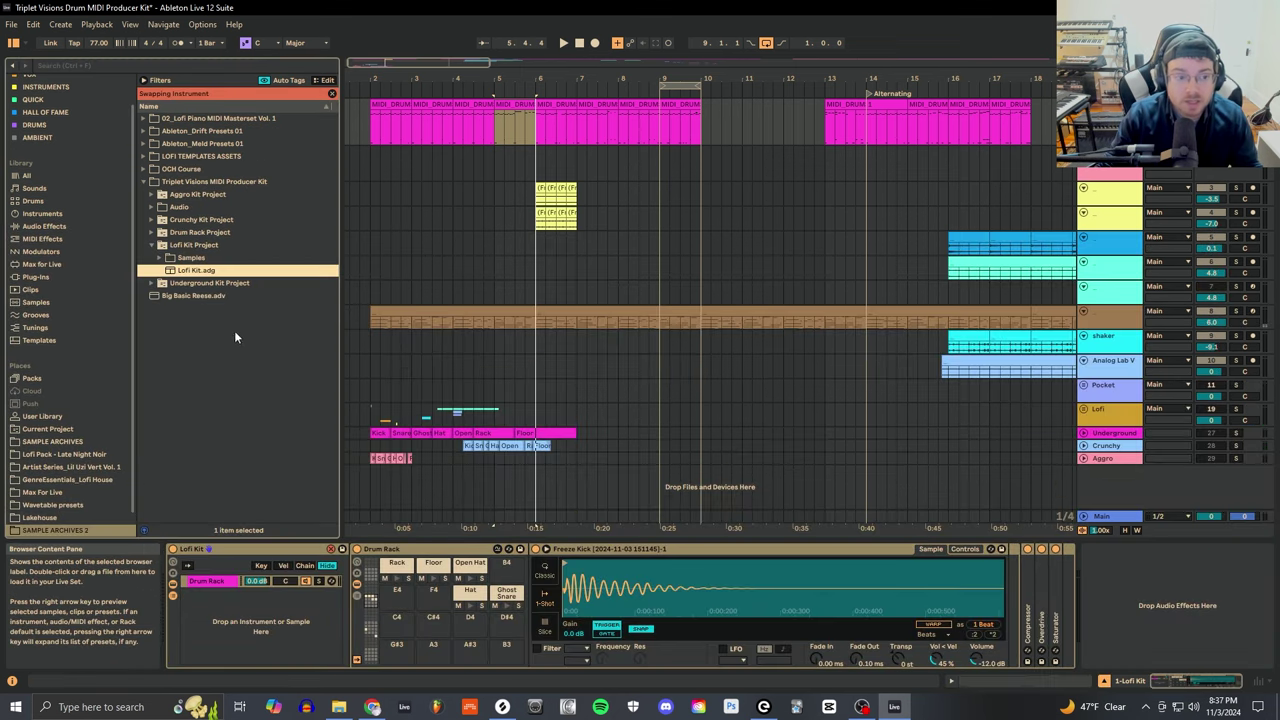
pyautogui.click(151, 233)
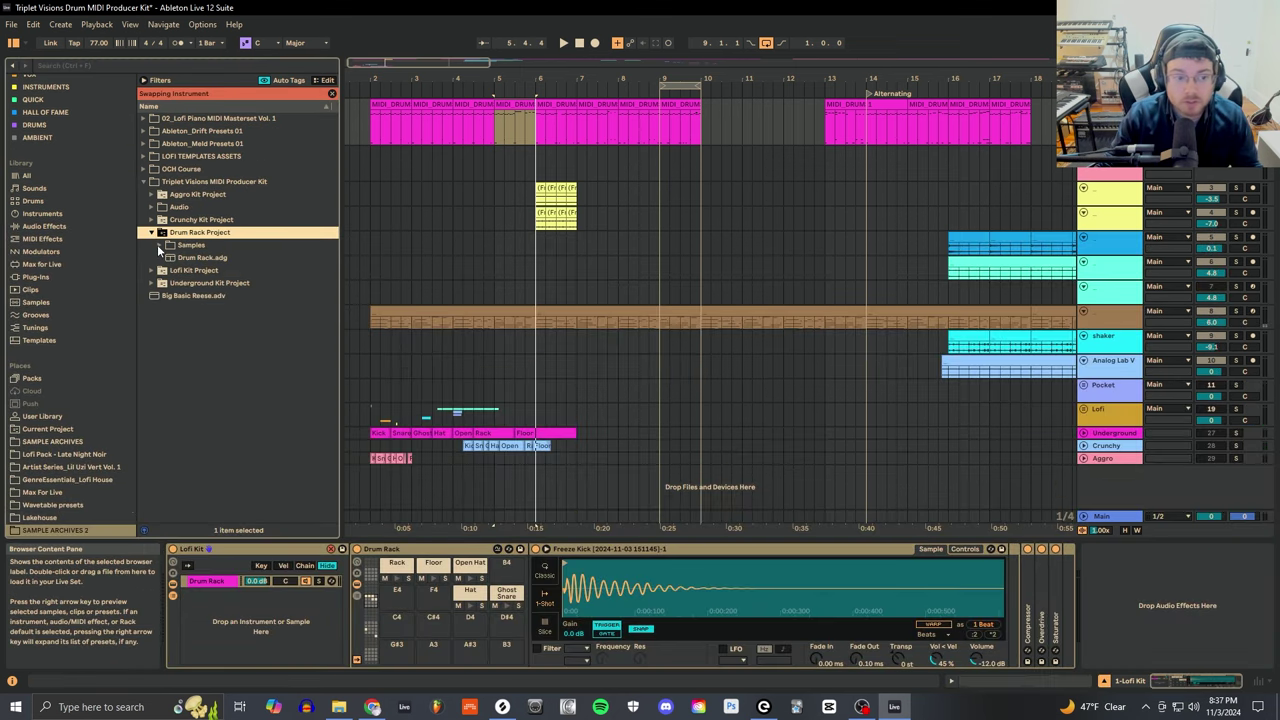
pyautogui.click(185, 260)
pyautogui.doubleClick(185, 260)
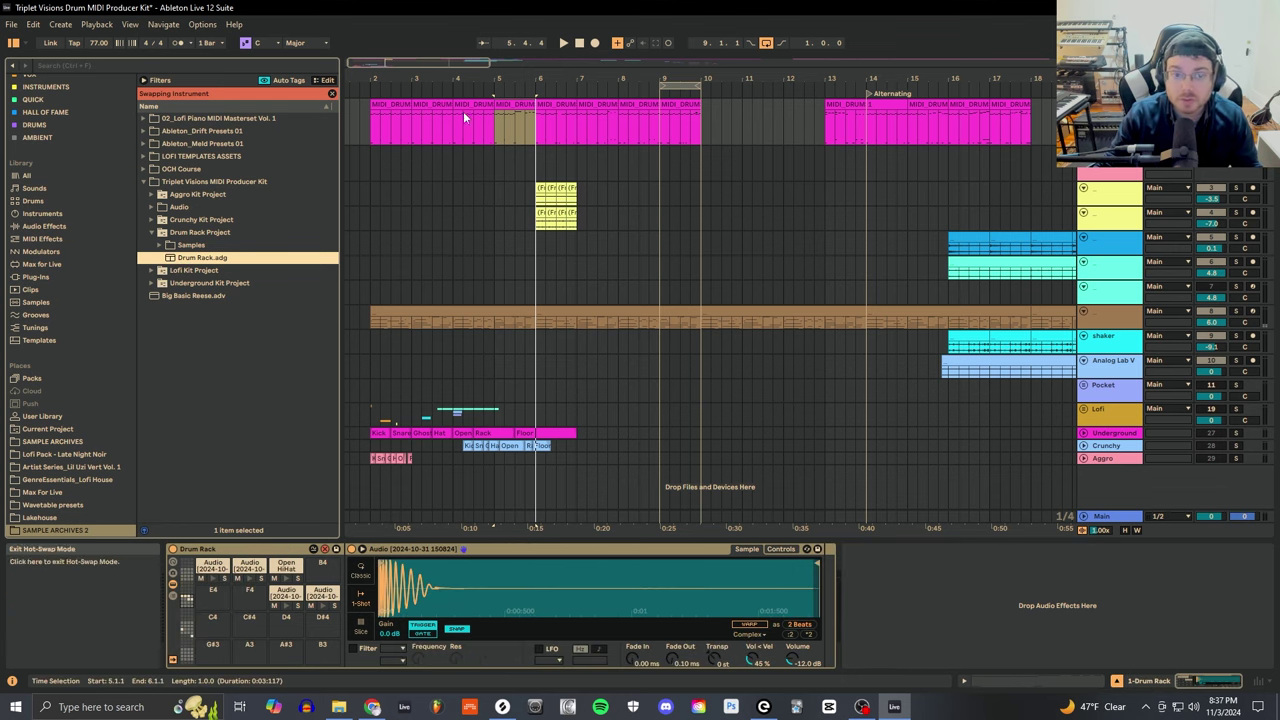
pyautogui.click(520, 106)
pyautogui.press('space')
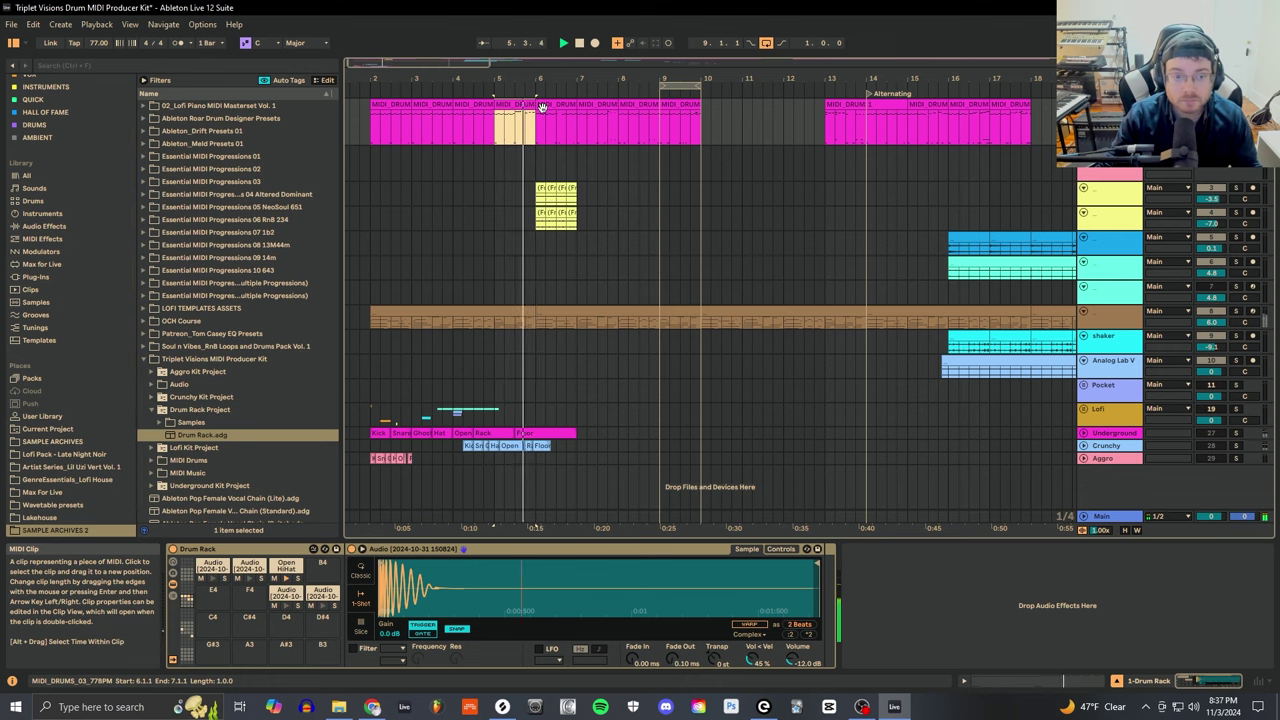
# - Hot-swap Drum Rack for Crunchy Kit.adg from the Crunchy Kit Project folder
pyautogui.press('q')
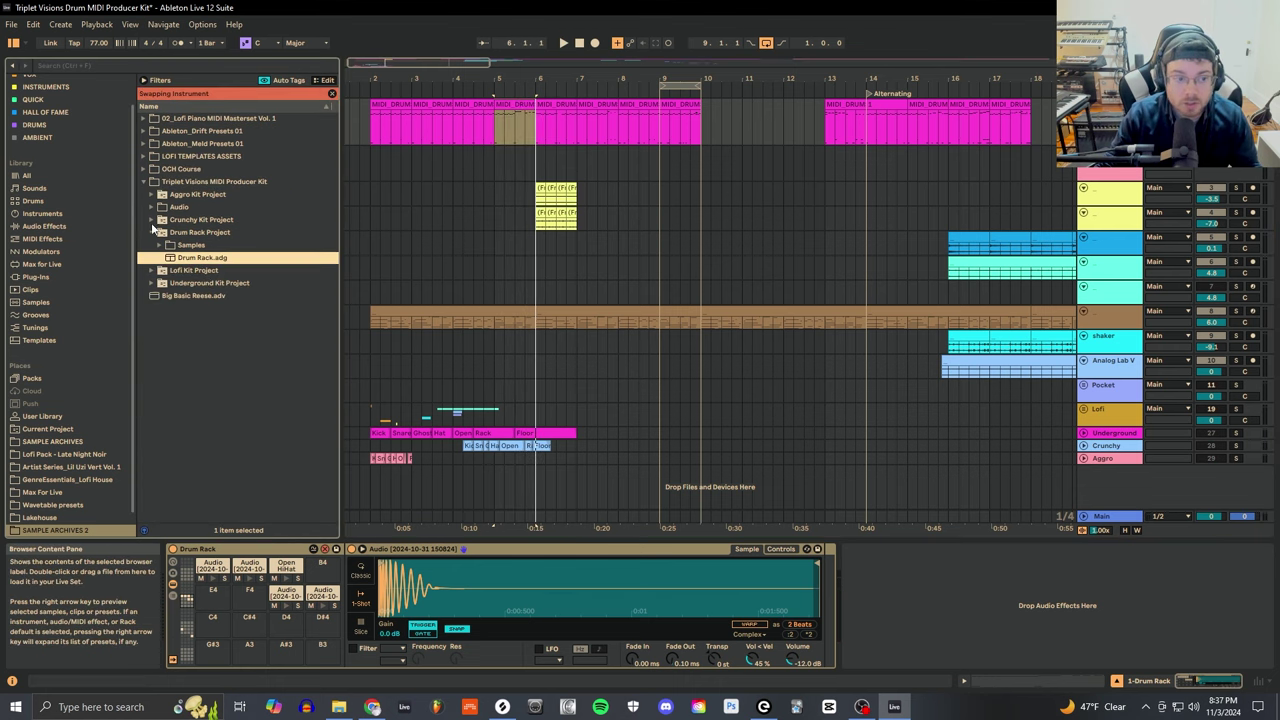
pyautogui.click(152, 219)
pyautogui.click(197, 247)
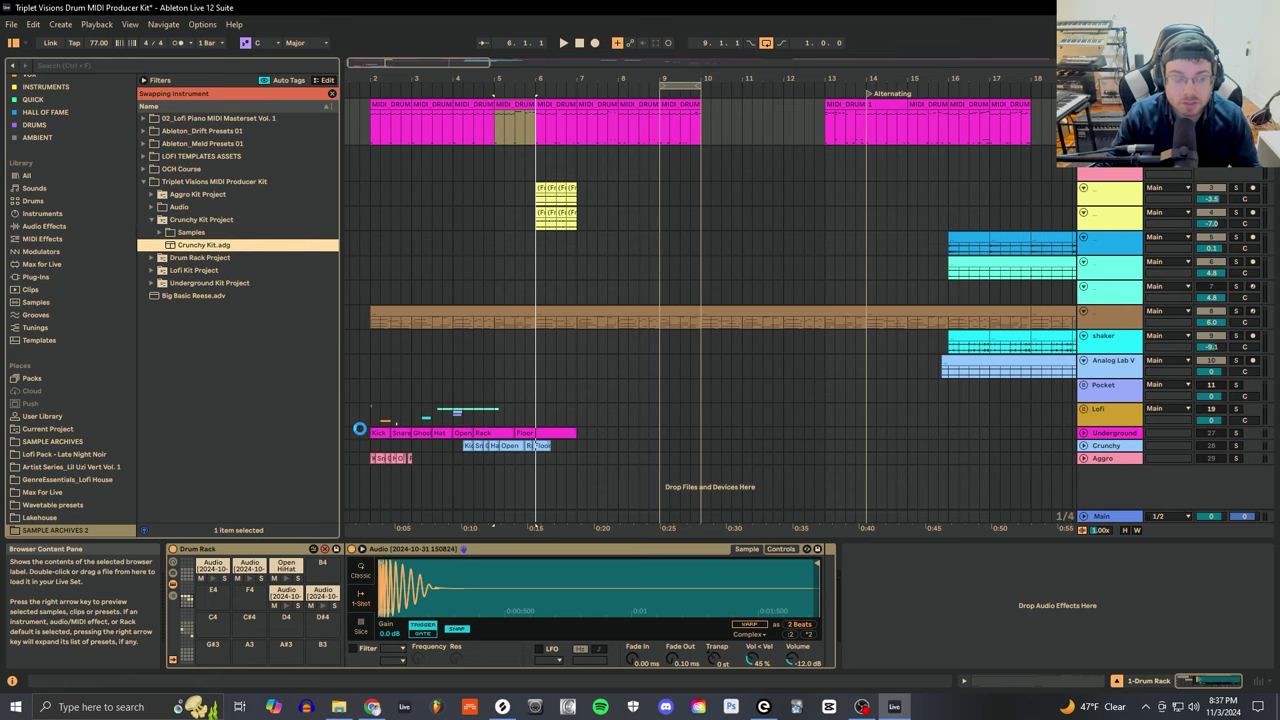
pyautogui.doubleClick(197, 247)
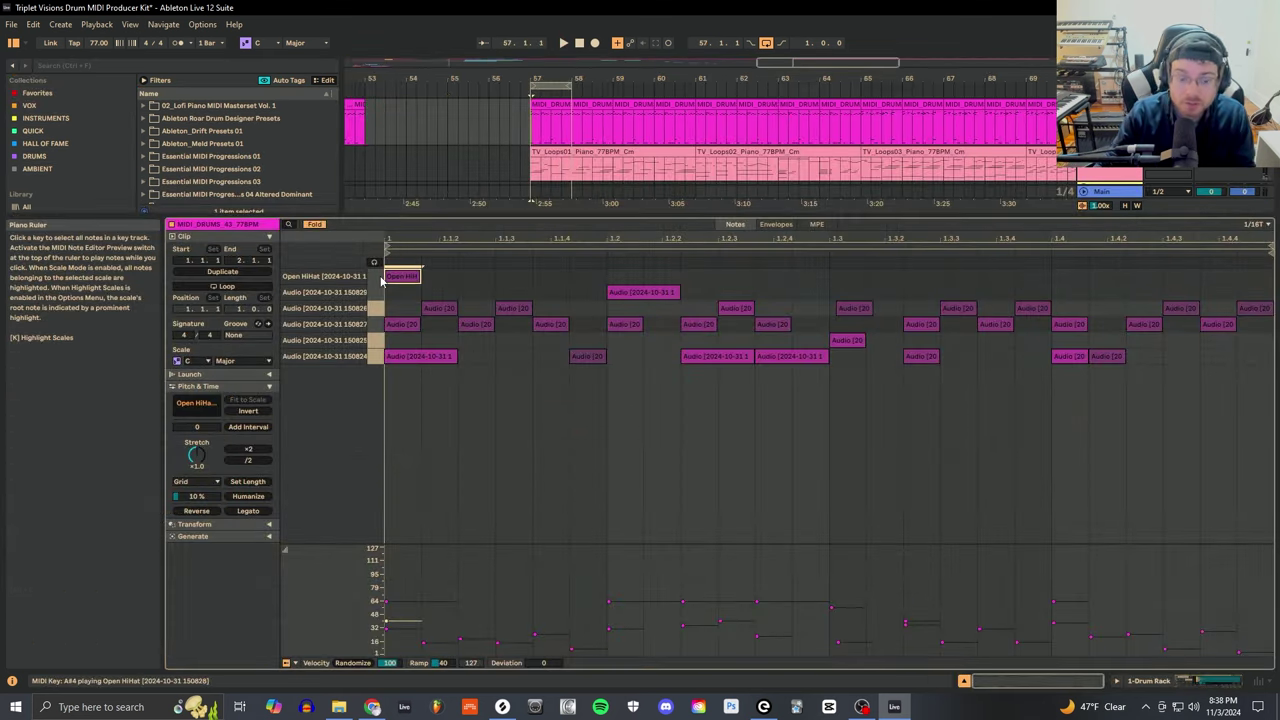
pyautogui.click(375, 291)
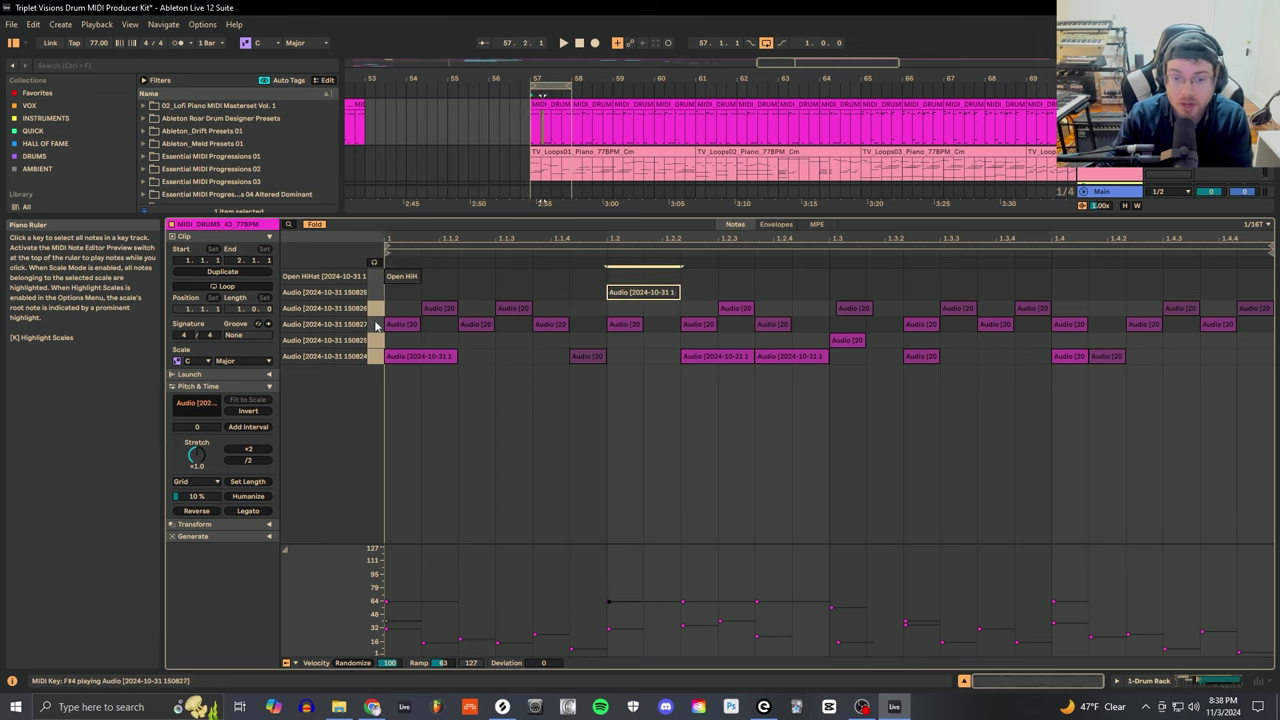
pyautogui.click(372, 356)
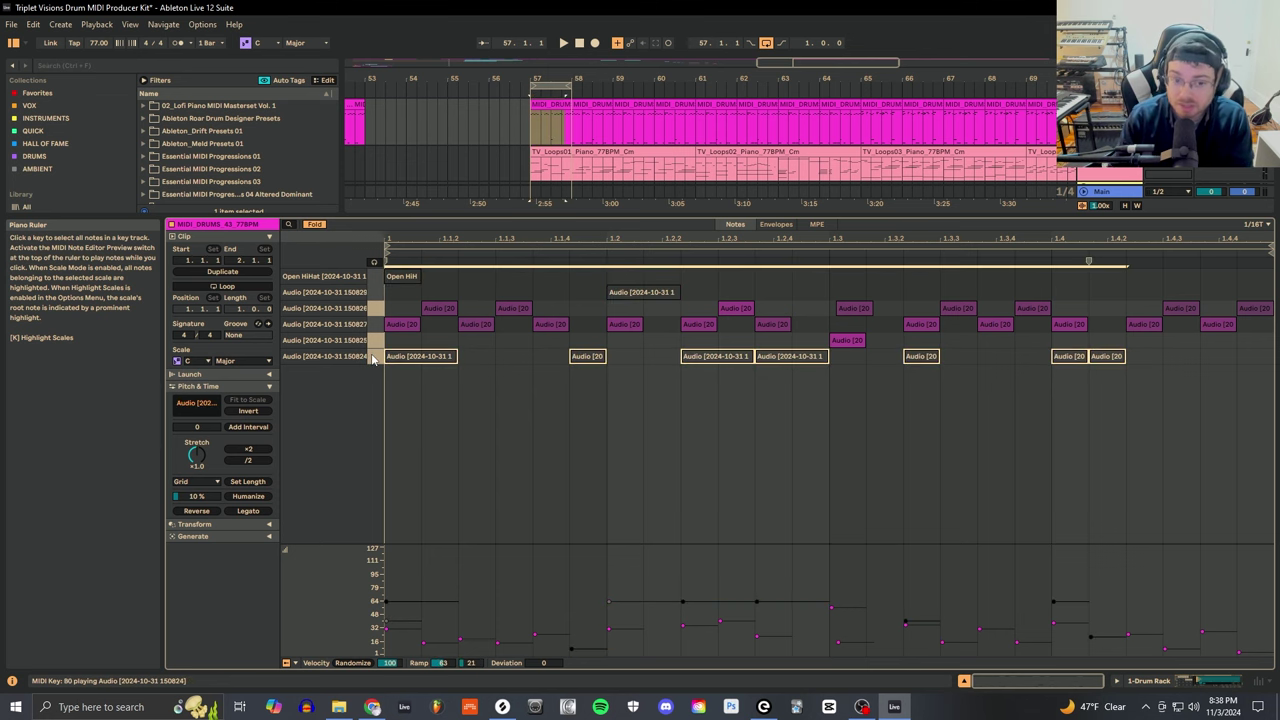
pyautogui.click(847, 340)
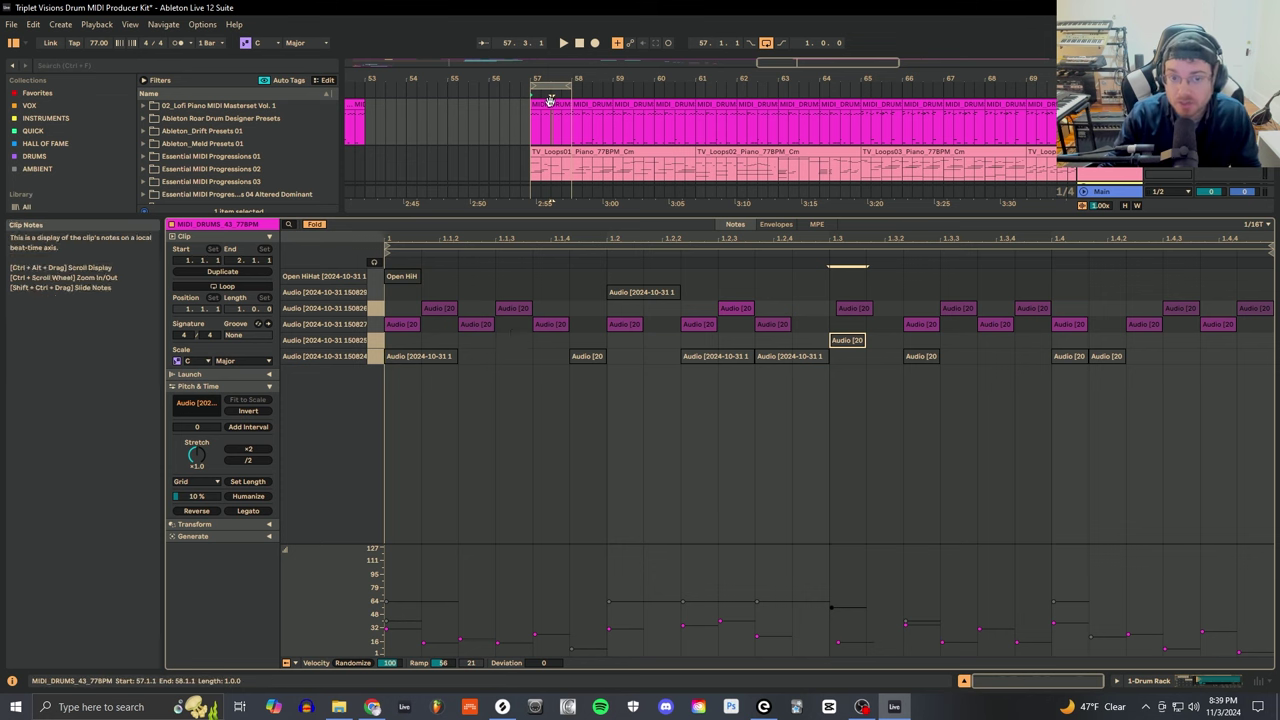
pyautogui.click(549, 103)
pyautogui.press('space')
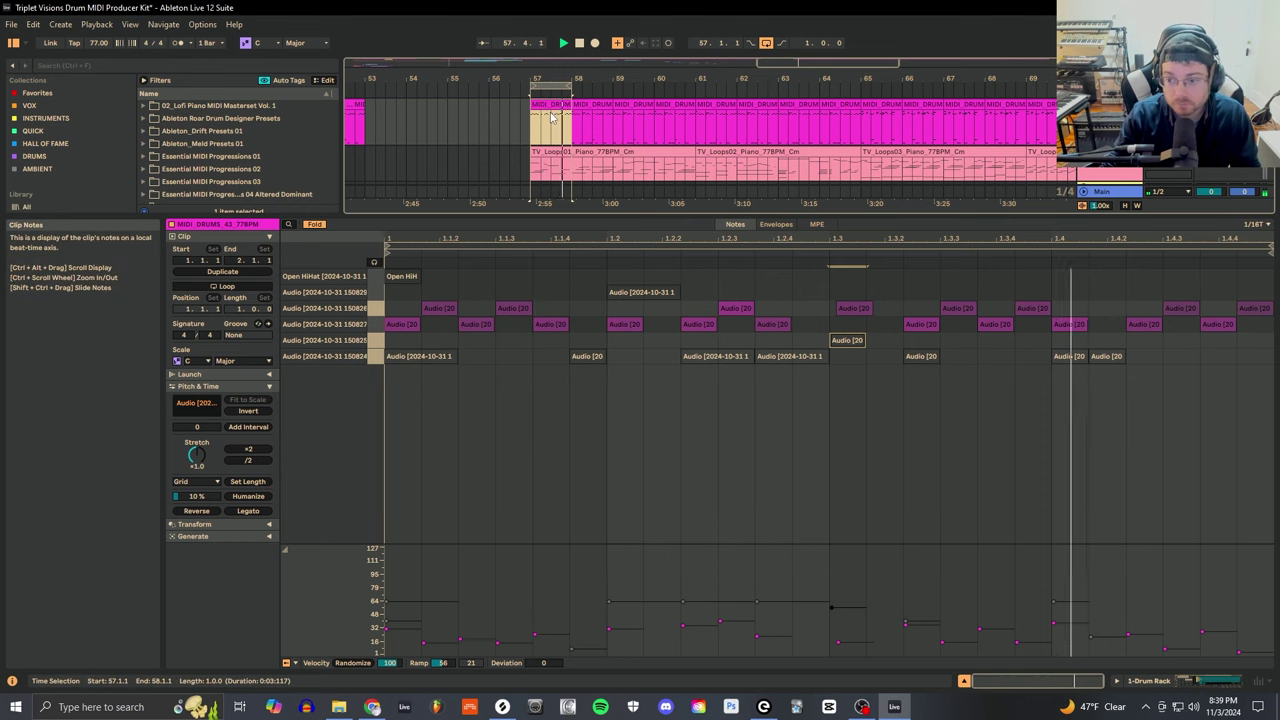
pyautogui.press('space')
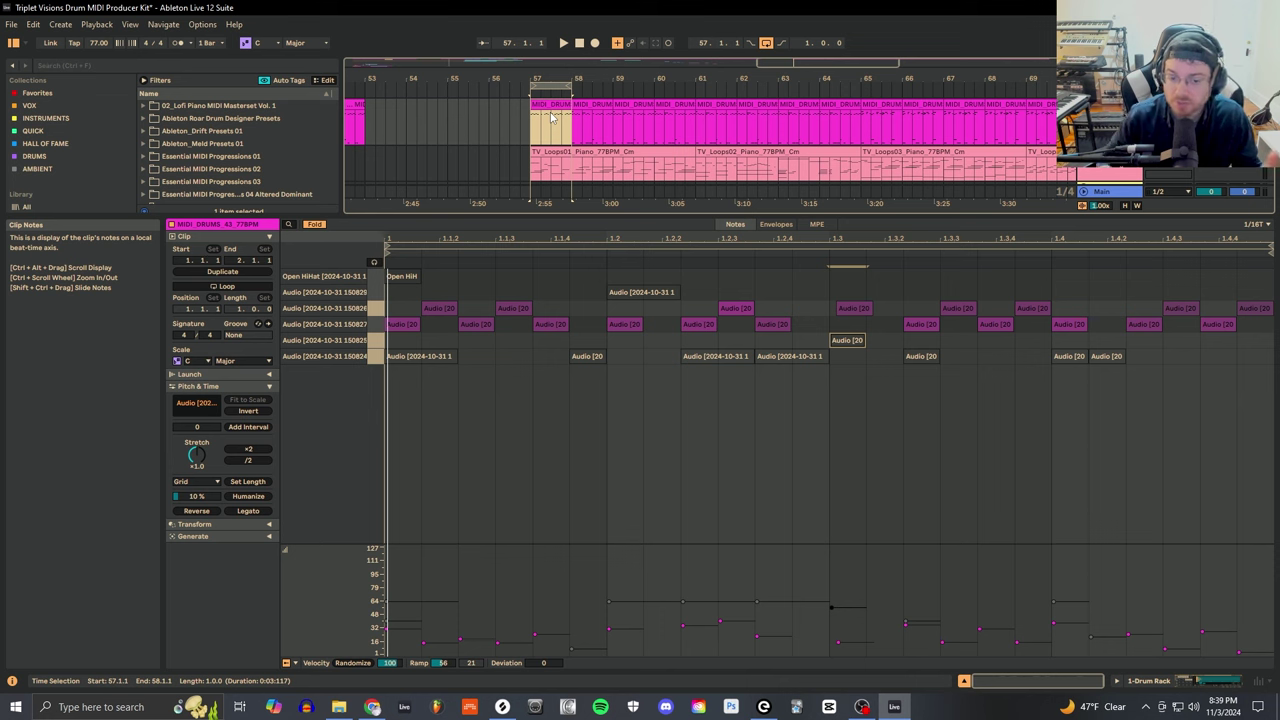
pyautogui.click(377, 357)
pyautogui.press('space')
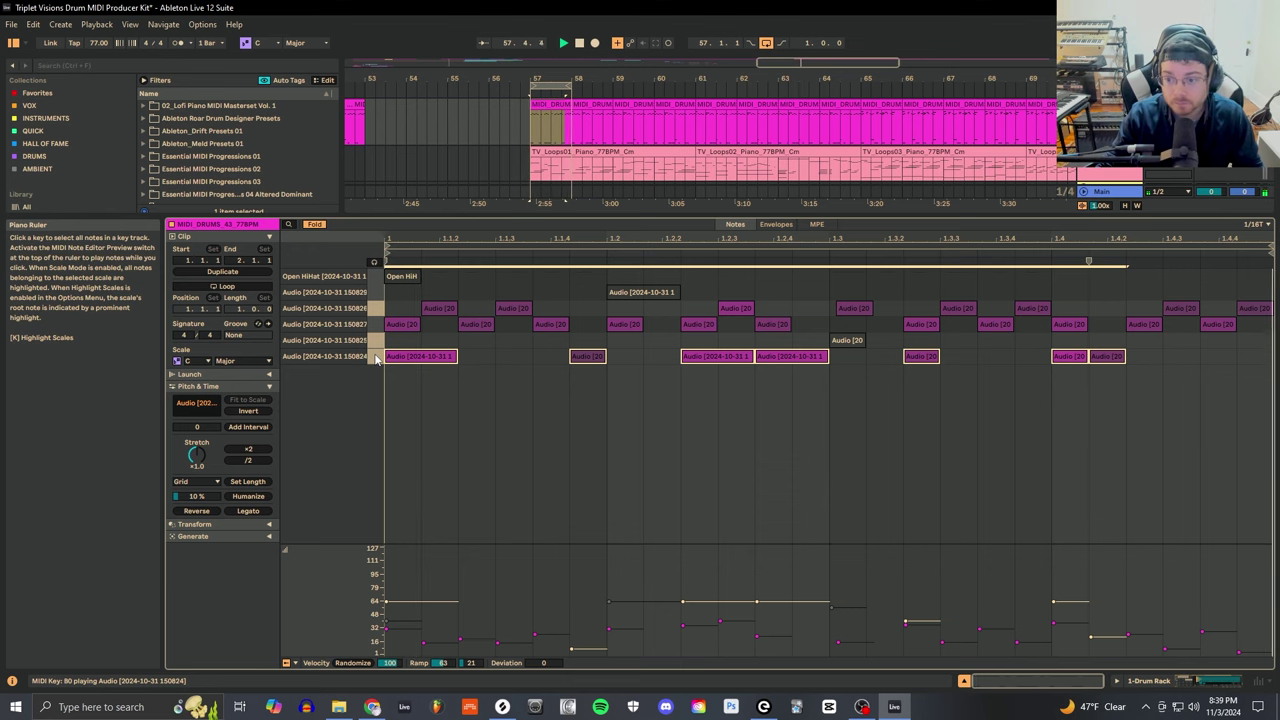
pyautogui.click(377, 341)
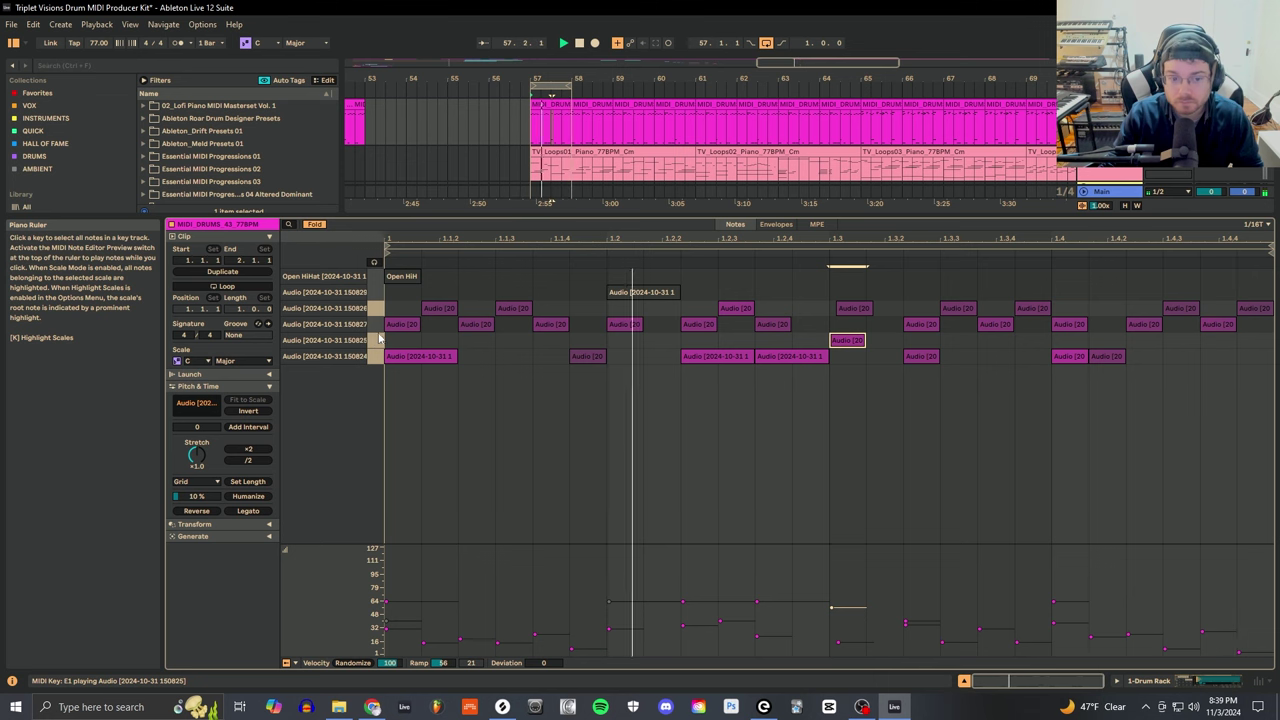
pyautogui.press('space')
pyautogui.click(377, 292)
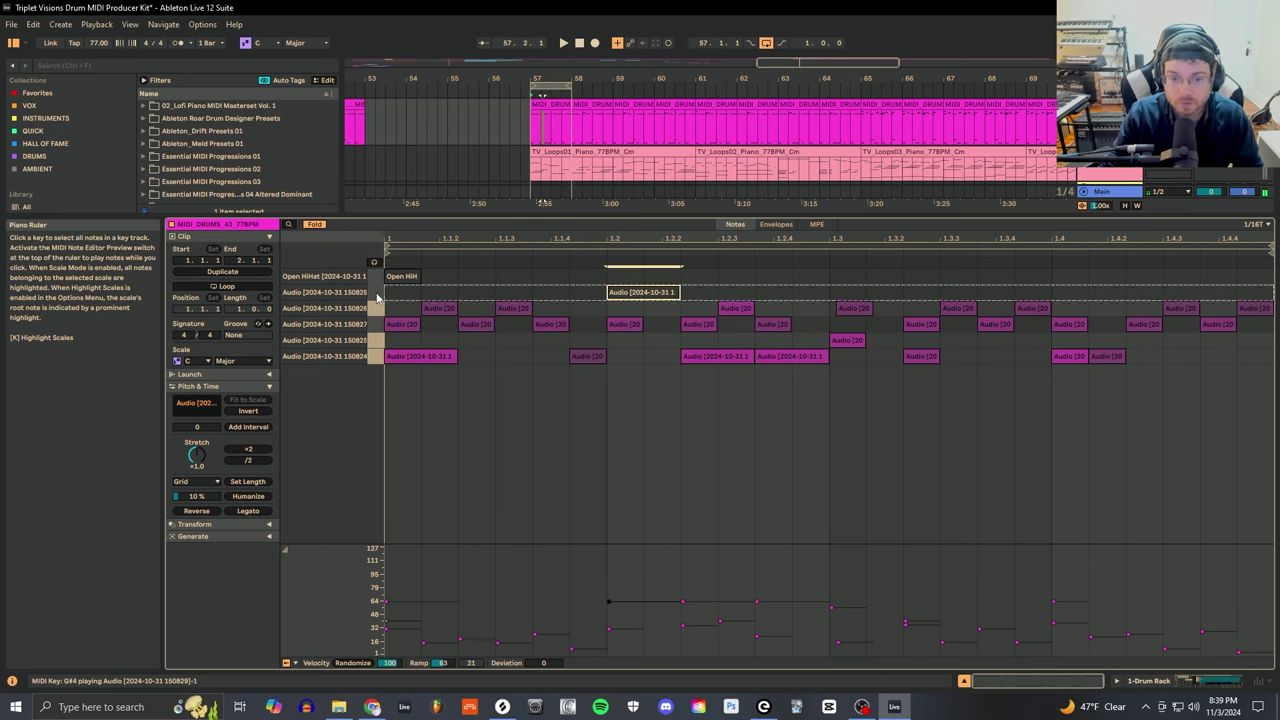
pyautogui.click(379, 278)
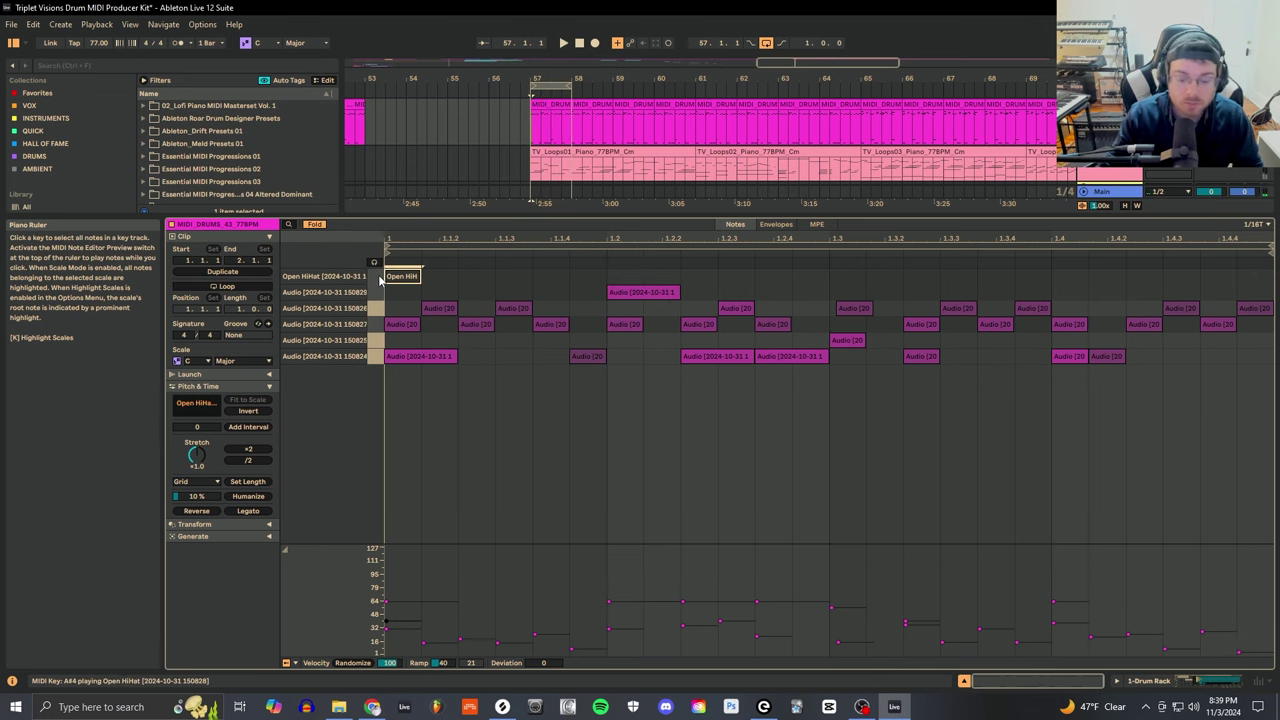
pyautogui.press('space')
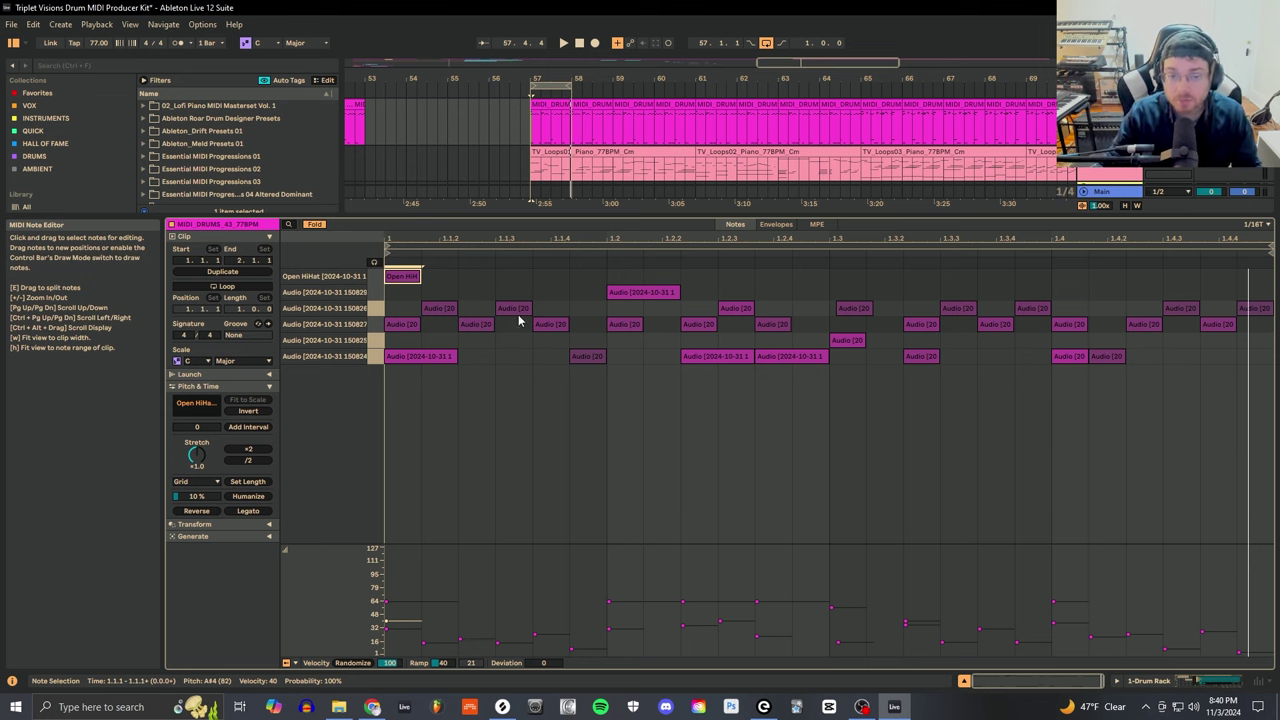
# - Extend the loop to bars 57–61, show the TV_Loops01 piano clip's notes, and play from bar 57
pyautogui.moveTo(572, 87); pyautogui.dragTo(695, 88)
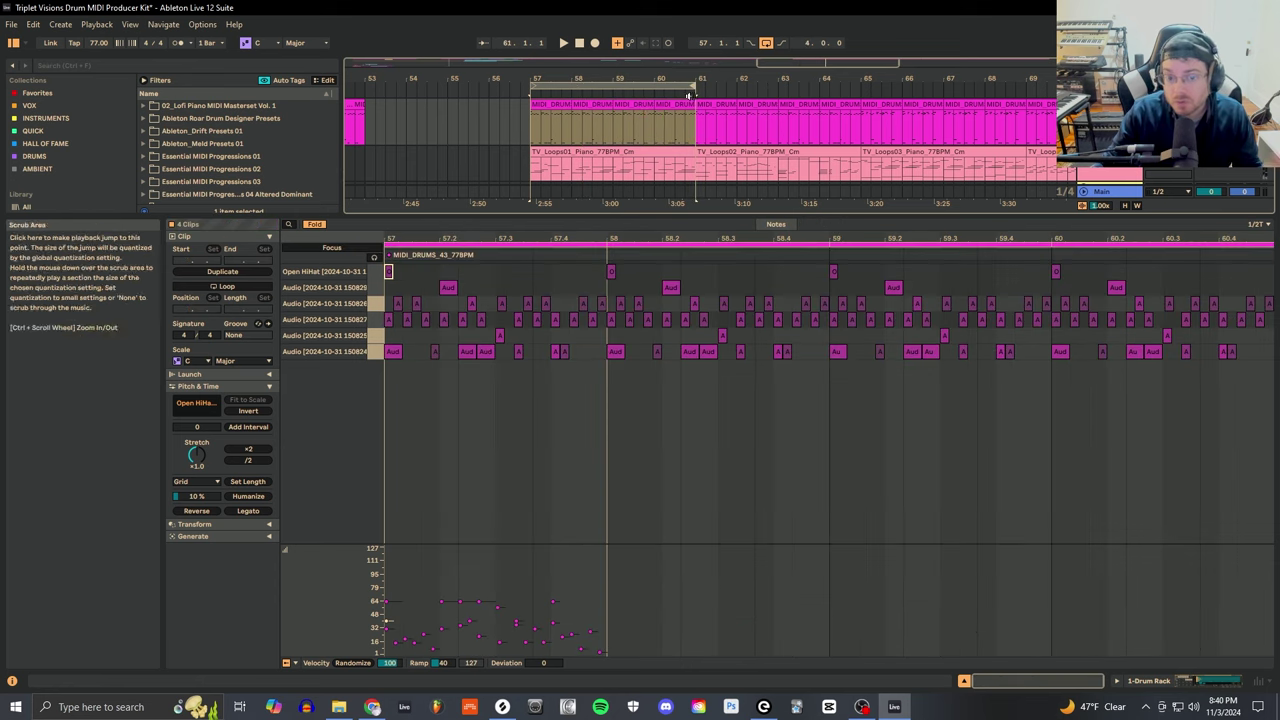
pyautogui.click(657, 155)
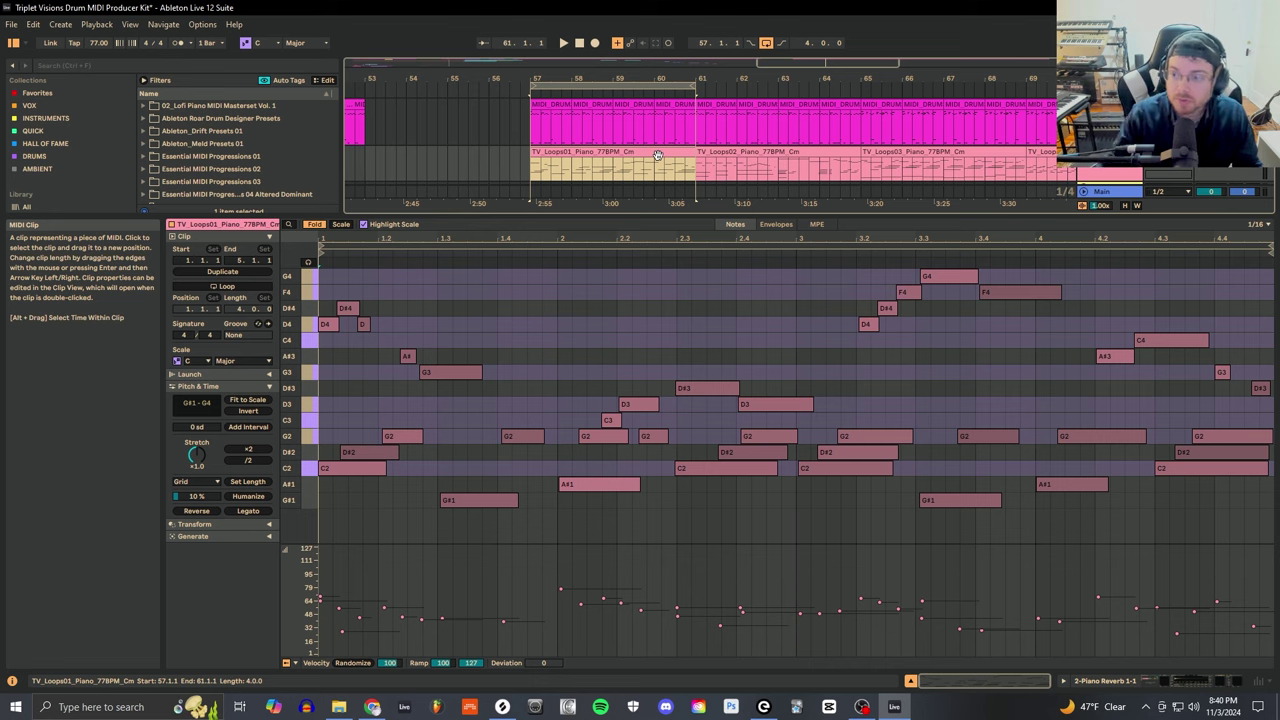
pyautogui.press('space')
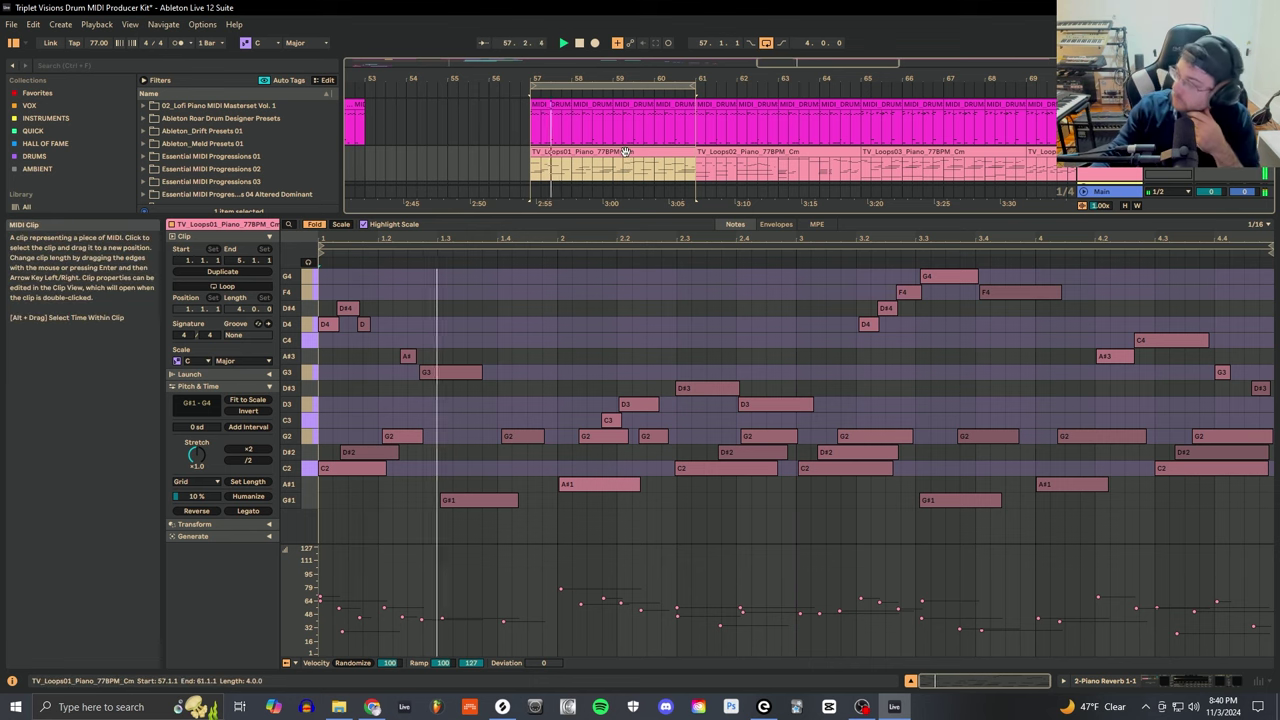